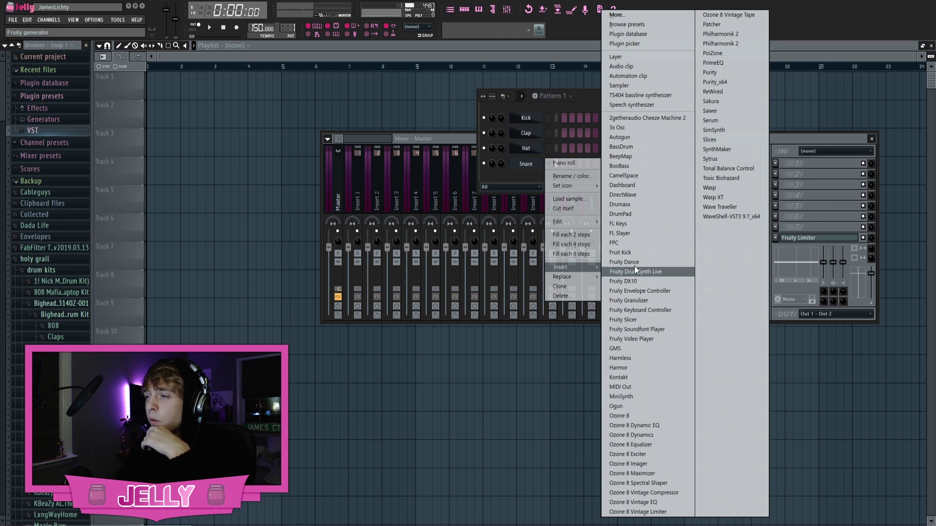
- Insert a Sawer channel, load the FG Moog Brass preset from the Keys bank, and audition it on the plugin's keyboard
click(710, 110)
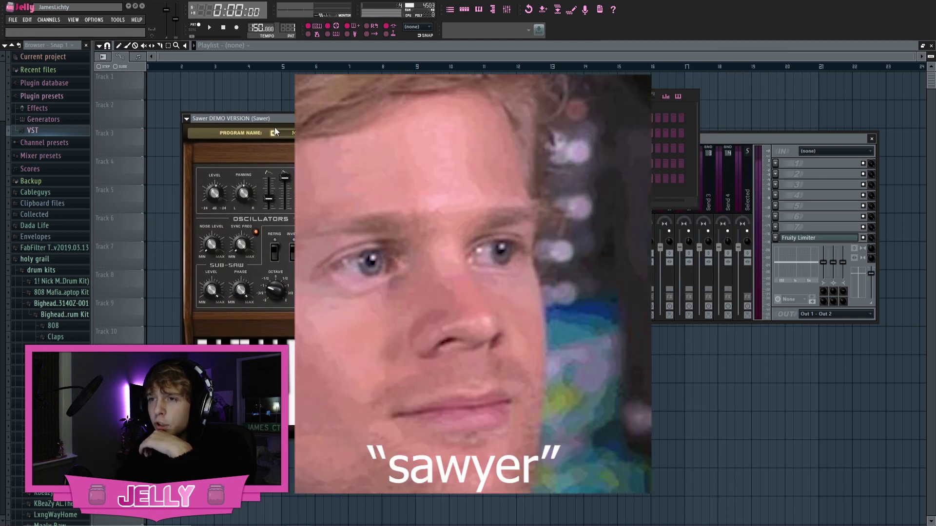
click(273, 133)
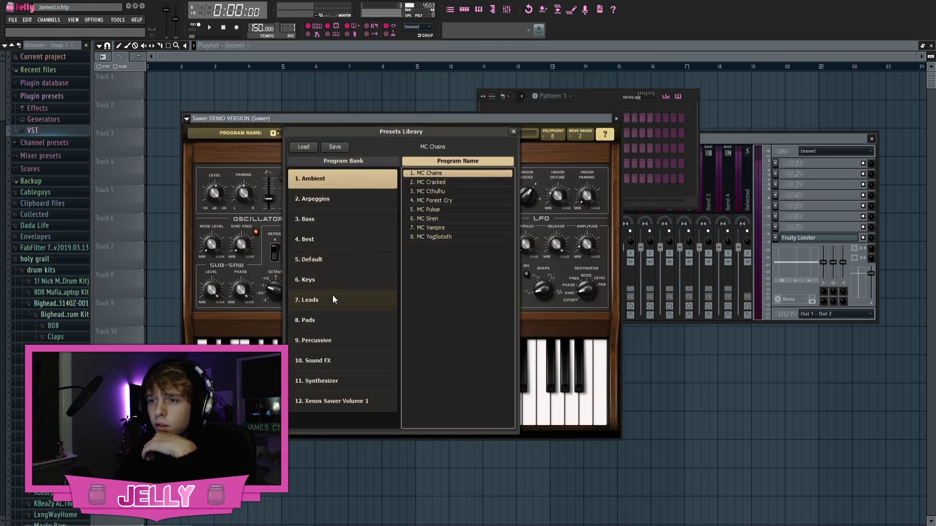
click(363, 280)
click(440, 338)
click(487, 412)
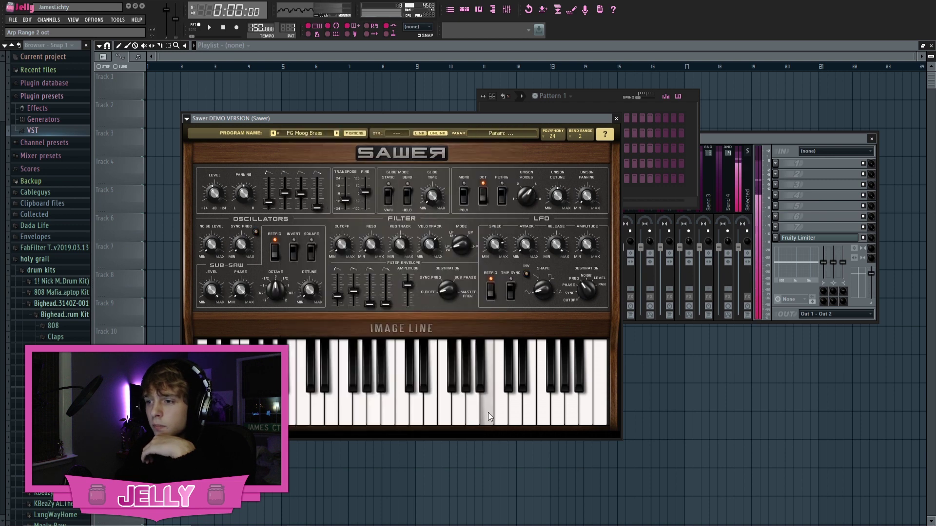
click(439, 415)
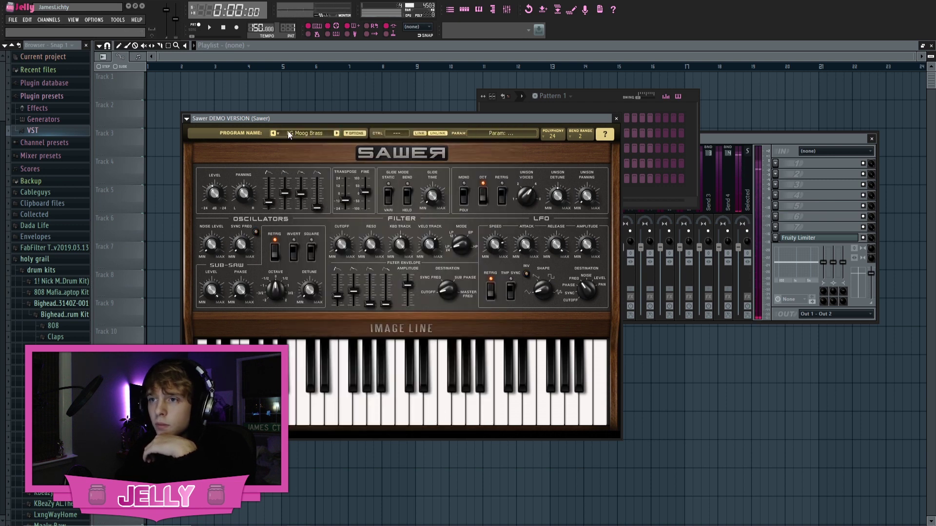
- Step back through Sawer's presets, auditioning each up to FG Jupiter Brass, and close the plugin window
click(274, 133)
click(468, 403)
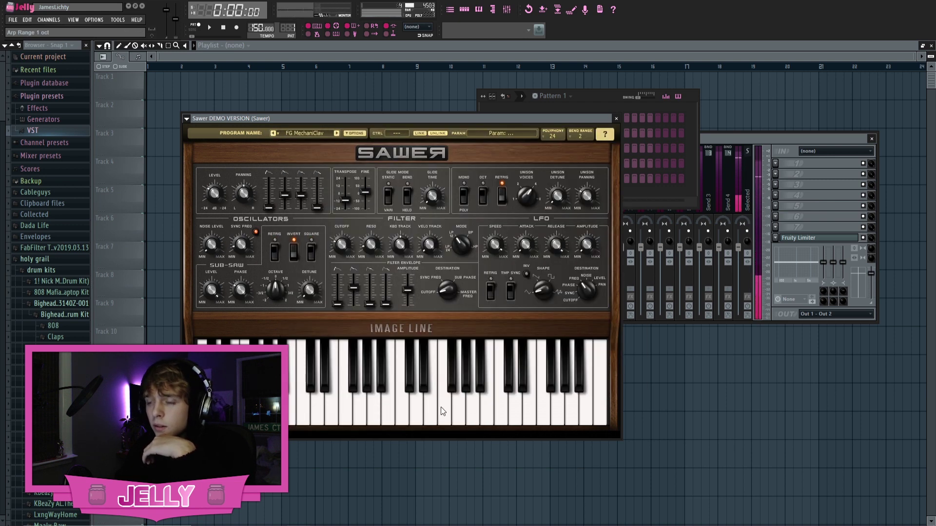
click(425, 410)
click(273, 133)
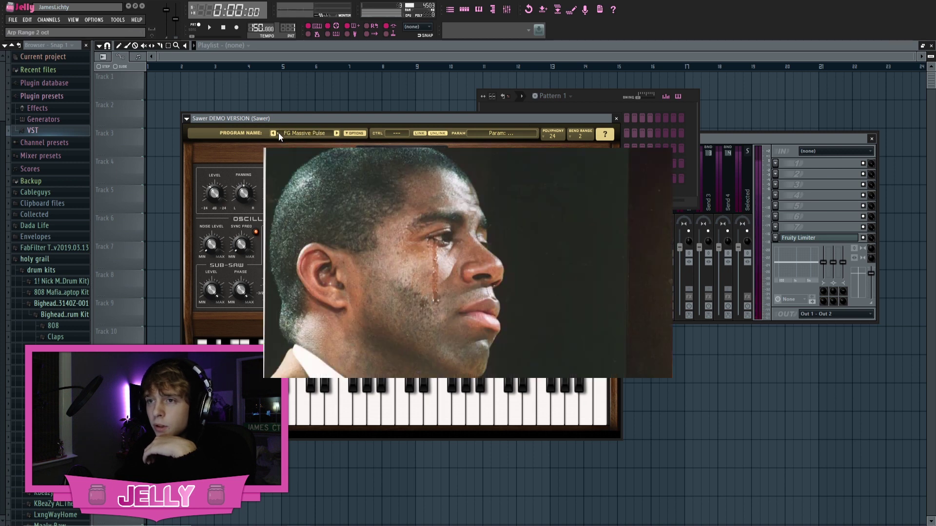
click(463, 406)
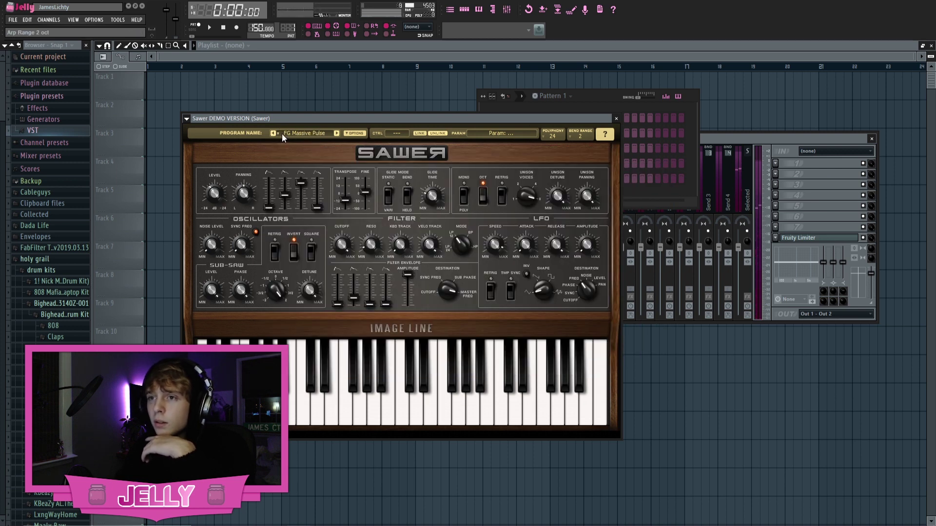
click(445, 408)
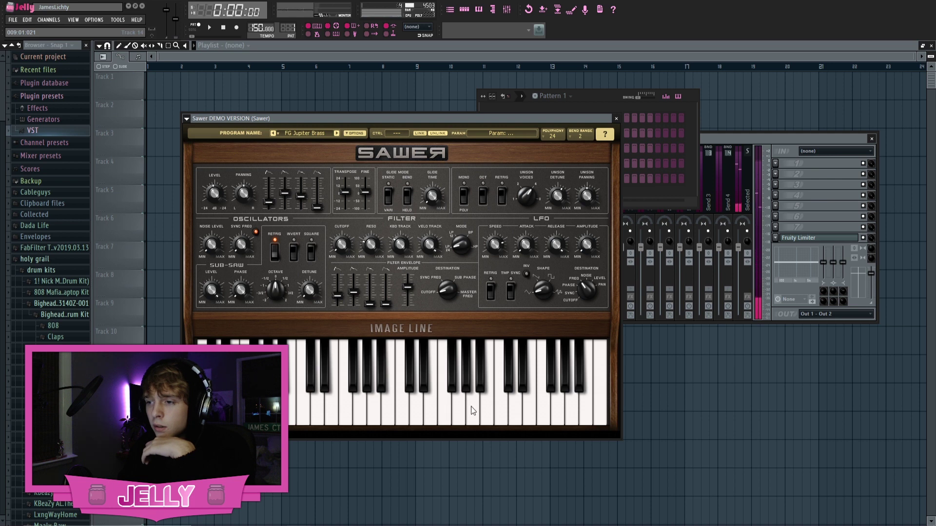
click(471, 406)
click(436, 396)
click(617, 119)
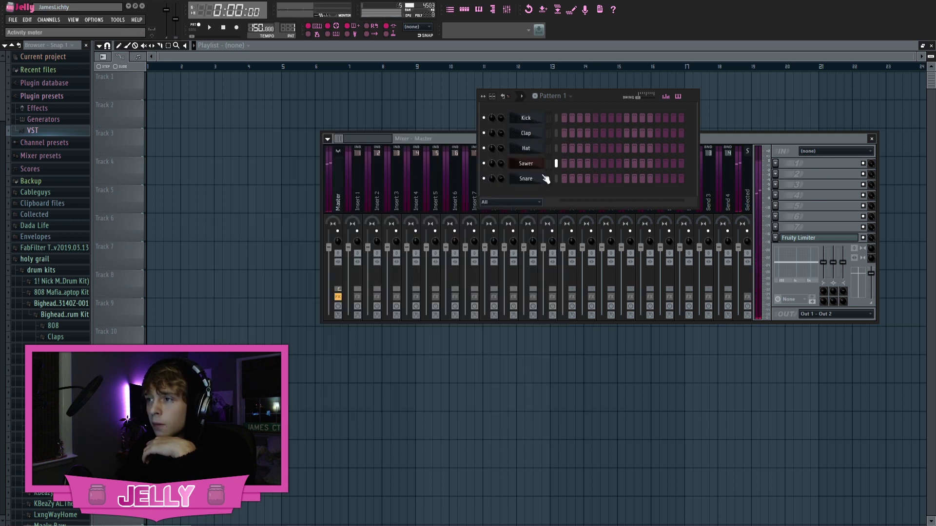
- Open the Sawer channel's piano roll, place a C5 note at the start, and play the pattern
right_click(546, 165)
click(560, 168)
click(82, 230)
key(space)
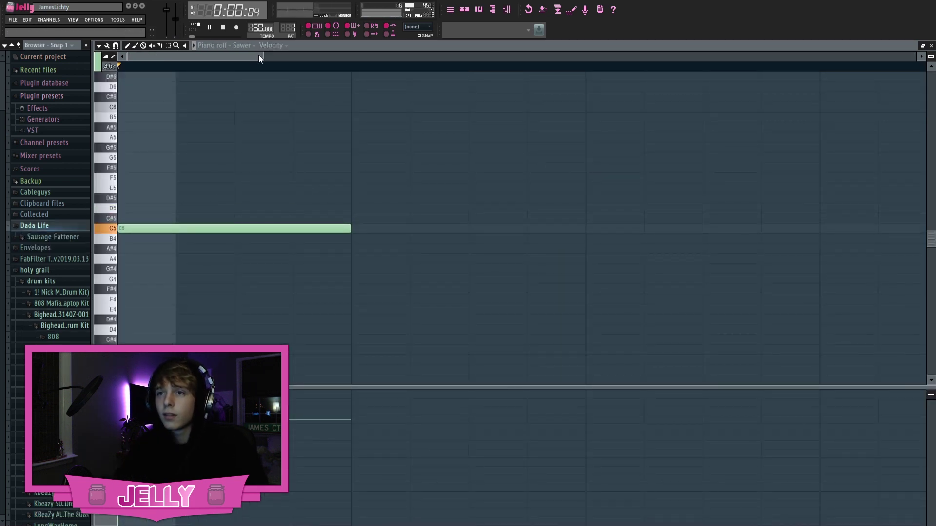
drag(263, 57, 782, 92)
key(space)
key(space)
- Add a G5 note at the start of the first bar and stretch both notes to one full bar
right_click(125, 168)
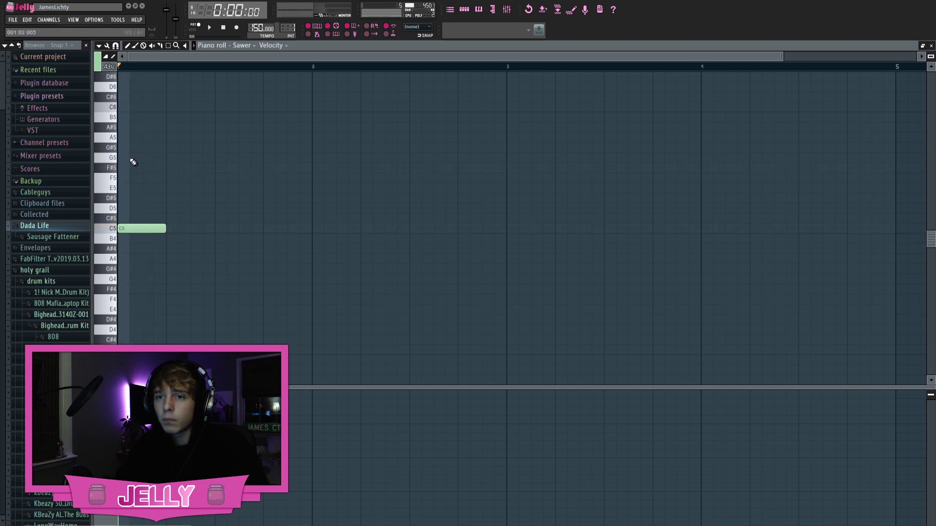
click(132, 158)
key(space)
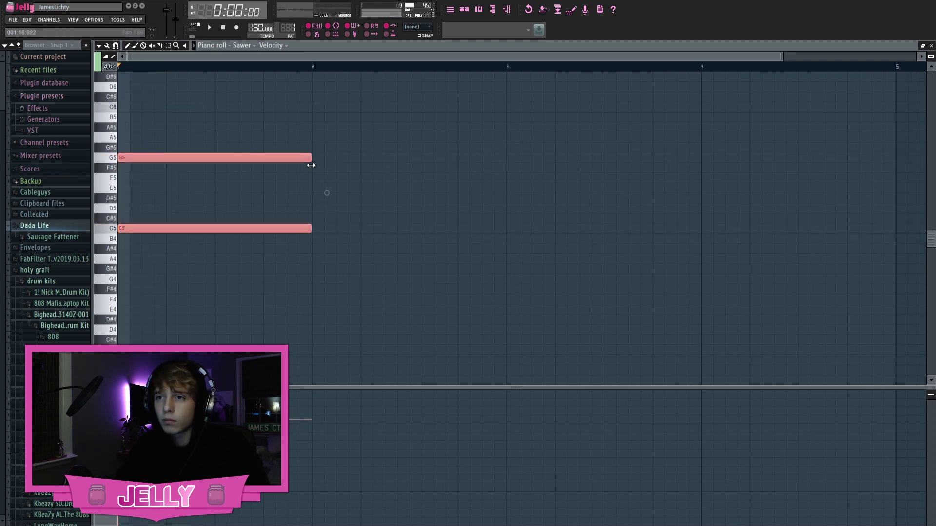
ctrl+click(302, 210)
key(space)
- Add a one-bar C6 note to the first chord and draw a second-bar chord with A5, E5 and a lower note
scroll(291, 249, up, 5)
scroll(287, 244, down, 4)
click(126, 137)
click(317, 168)
click(318, 218)
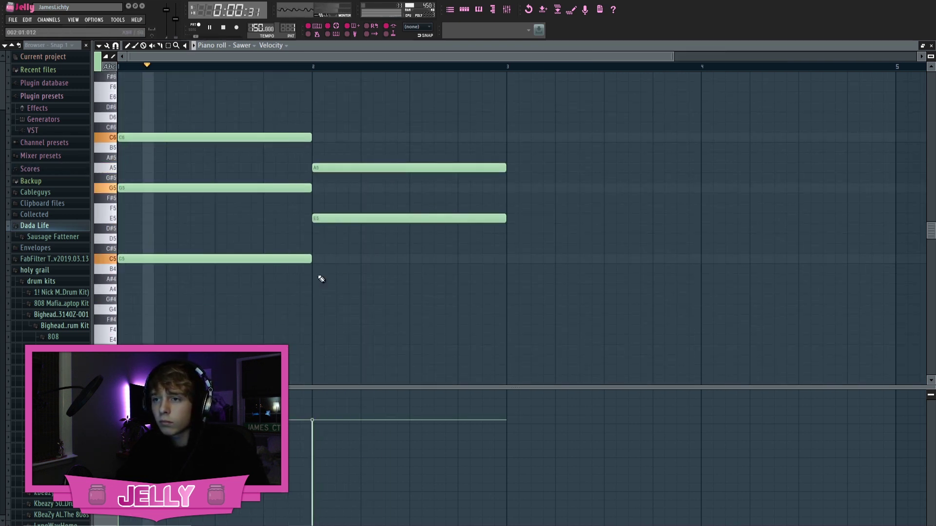
click(317, 278)
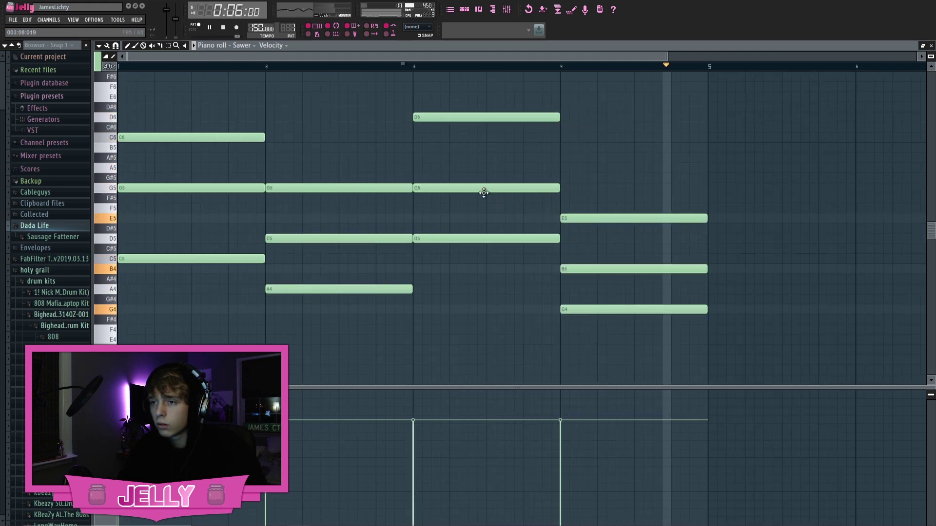
- Open the Sawer channel's preset library during playback and load FG E-Organ from the Keys bank
click(464, 9)
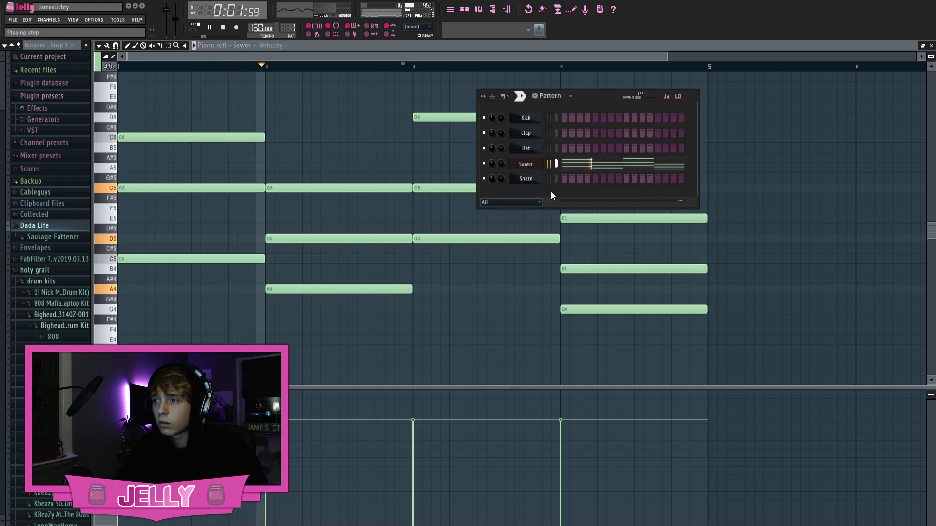
click(530, 166)
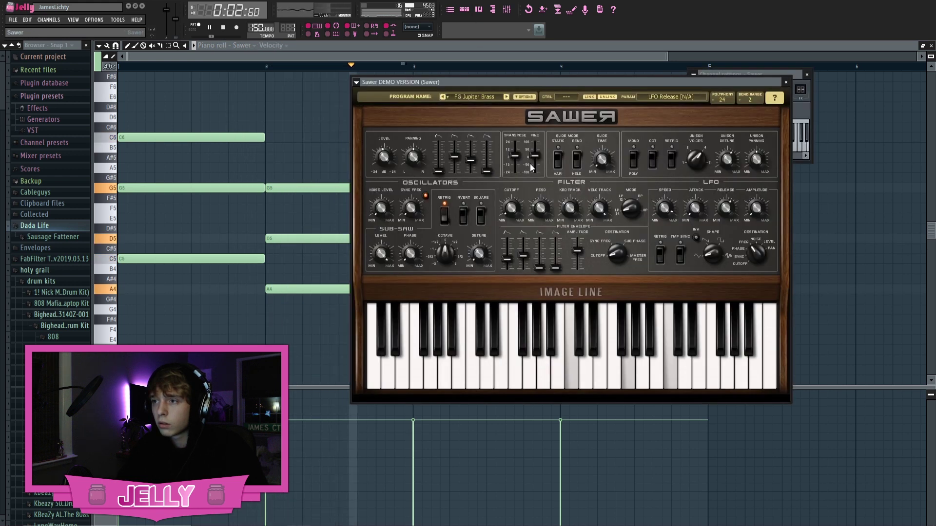
click(447, 98)
click(615, 228)
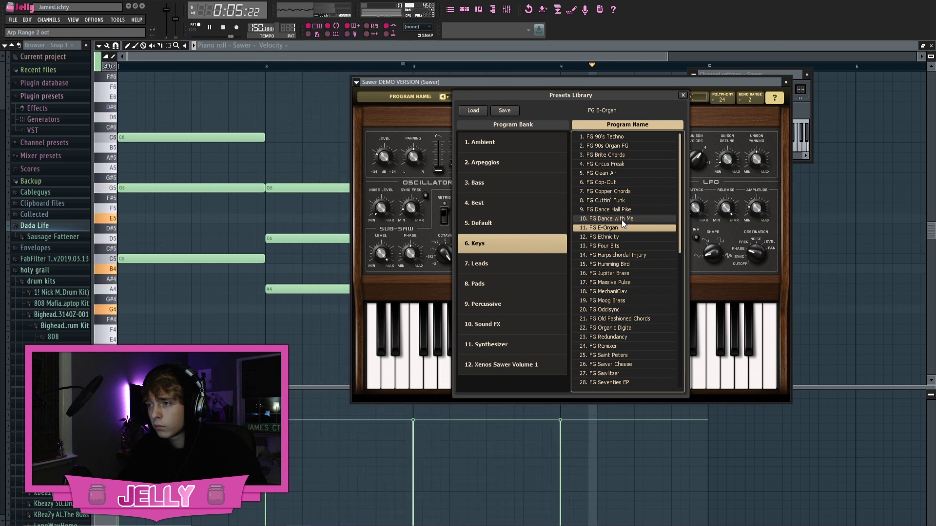
click(683, 96)
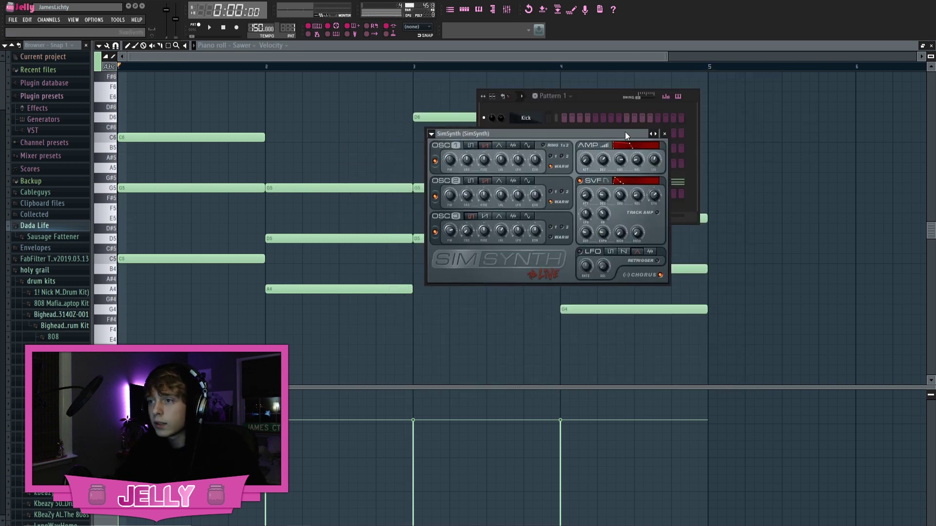
- Move the SimSynth window clear of the channel rack, audition playback, and close the synth window
drag(625, 132, 347, 146)
drag(272, 148, 372, 139)
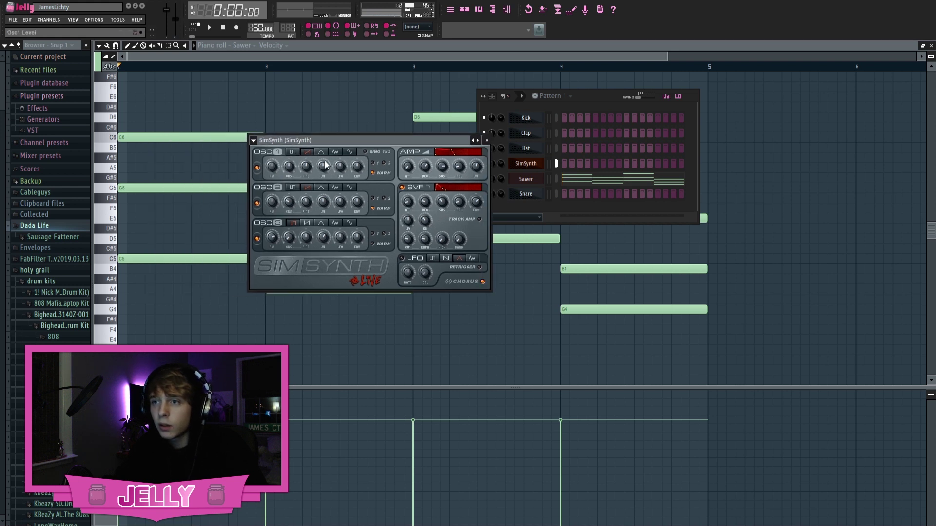
key(space)
click(486, 141)
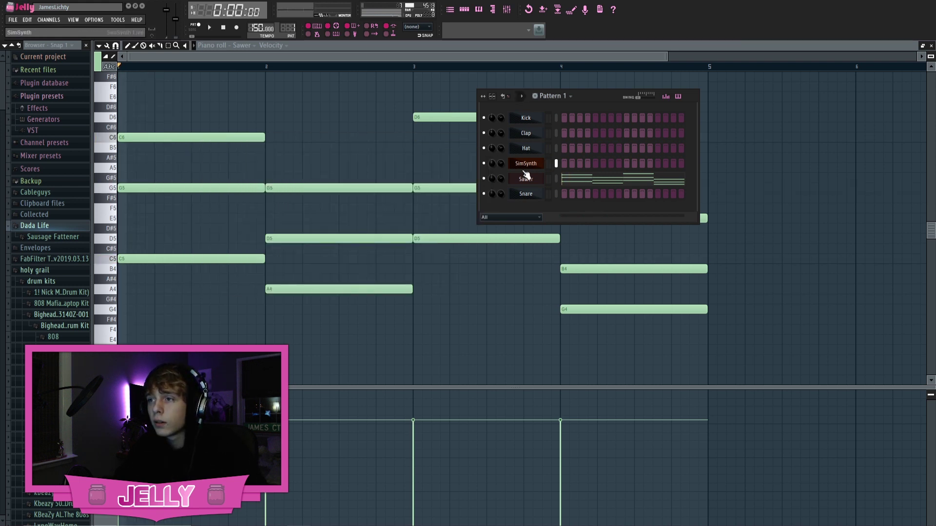
- Draw a one-bar C6 note at the start of SimSynth's piano roll, play it, and reopen the synth from the channel rack
right_click(526, 193)
right_click(530, 165)
right_click(541, 163)
click(560, 163)
drag(200, 148, 79, 104)
key(space)
key(space)
click(465, 10)
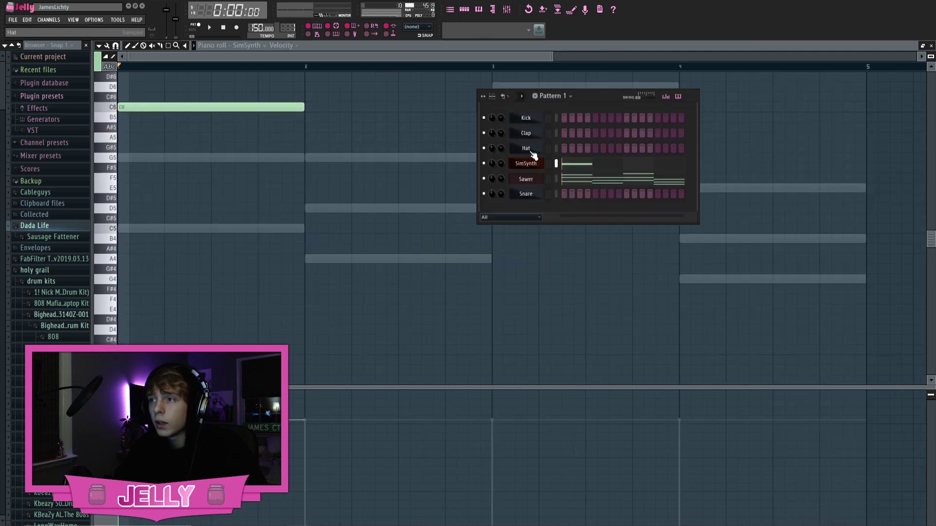
click(529, 165)
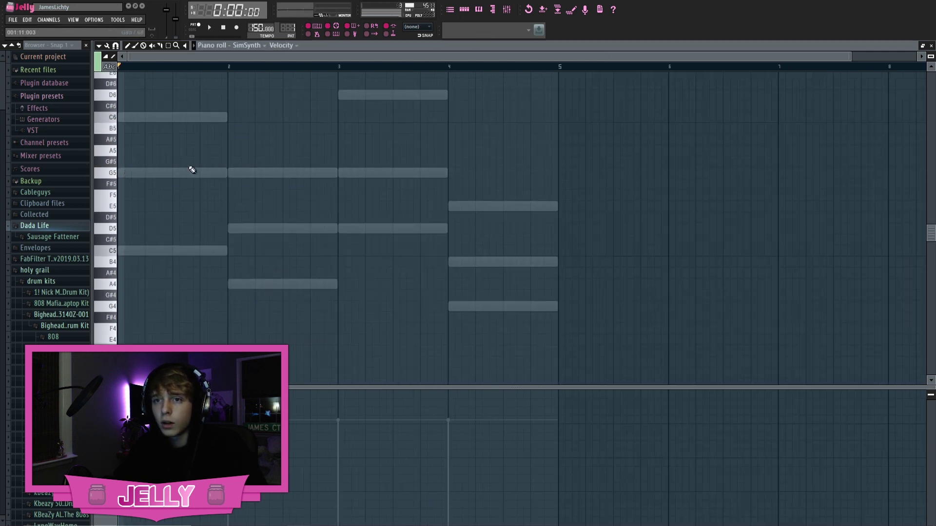
- Draw half-bar SimSynth notes during playback: C6 and G5 in bar 1, D5 starting bar 2, and G5 starting bar 3
key(space)
drag(144, 118, 167, 121)
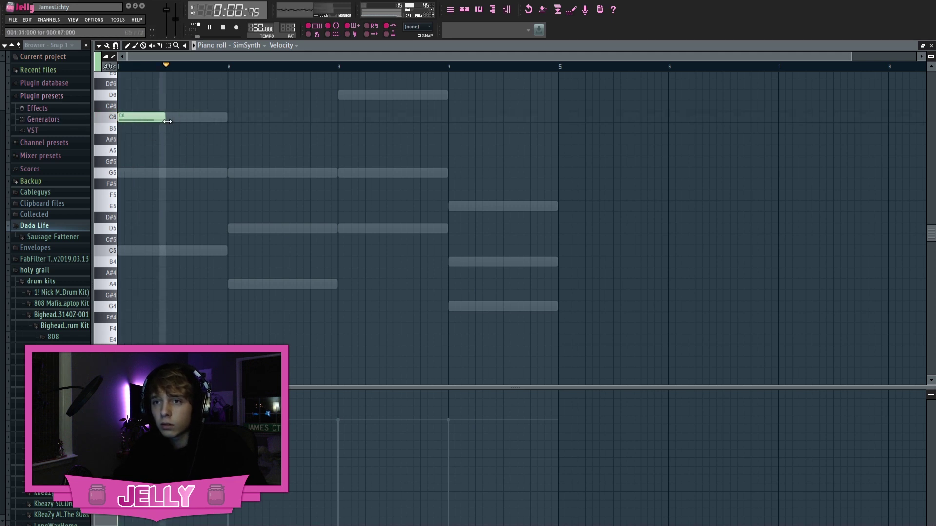
click(176, 173)
click(232, 228)
click(342, 173)
click(402, 96)
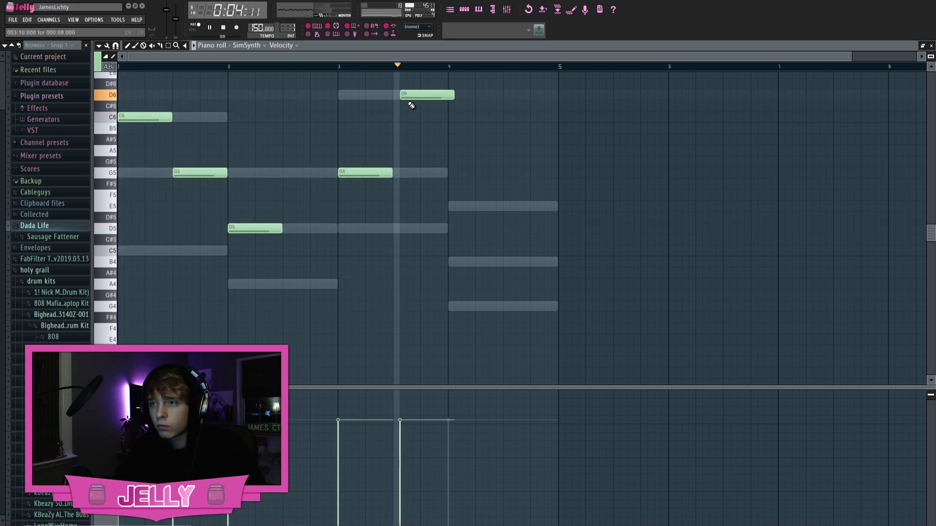
right_click(408, 97)
click(291, 173)
right_click(292, 174)
- Complete the melody with half-bar notes: A4 ending bar 2, D5 ending bar 3, and E5 and B4 filling bar 4
click(285, 285)
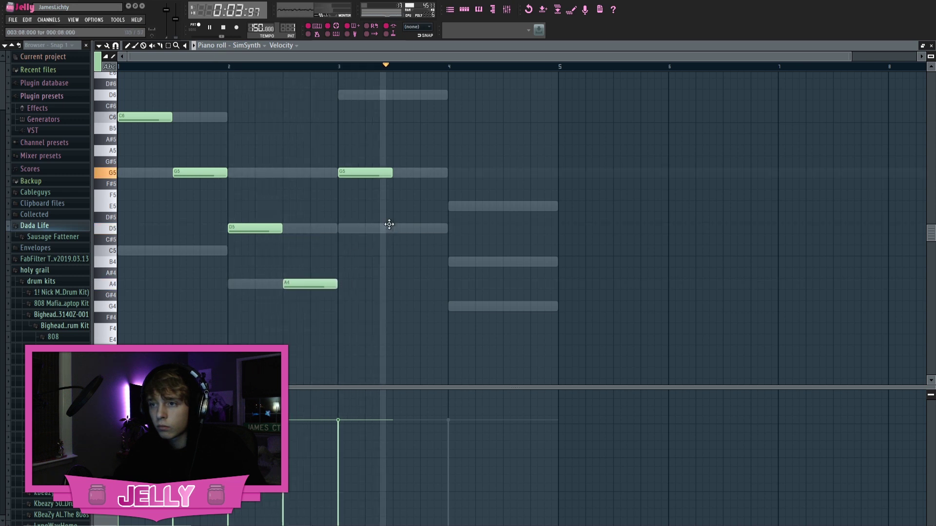
click(412, 228)
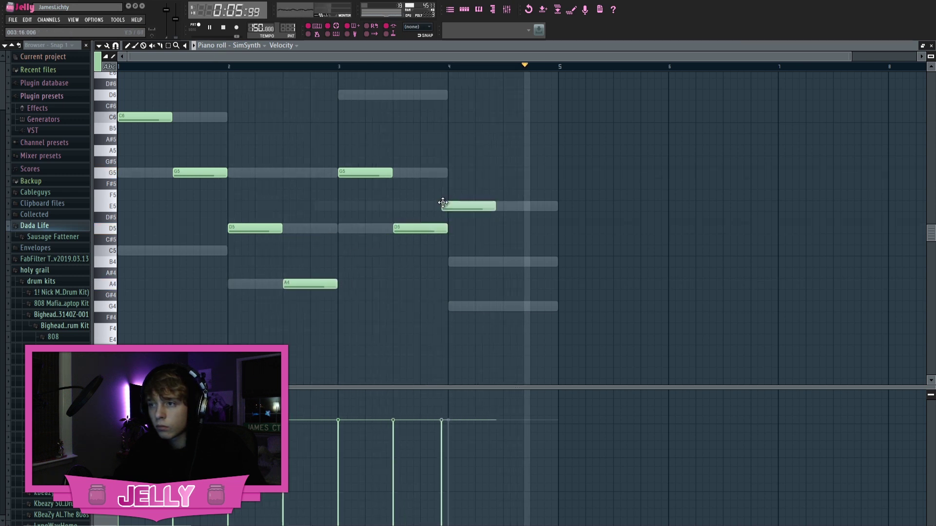
click(456, 207)
drag(464, 206, 463, 207)
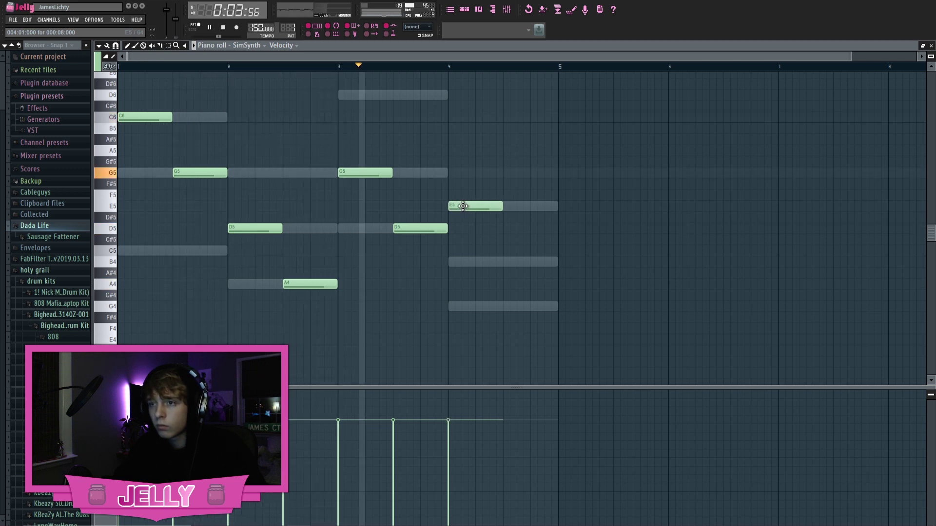
click(516, 264)
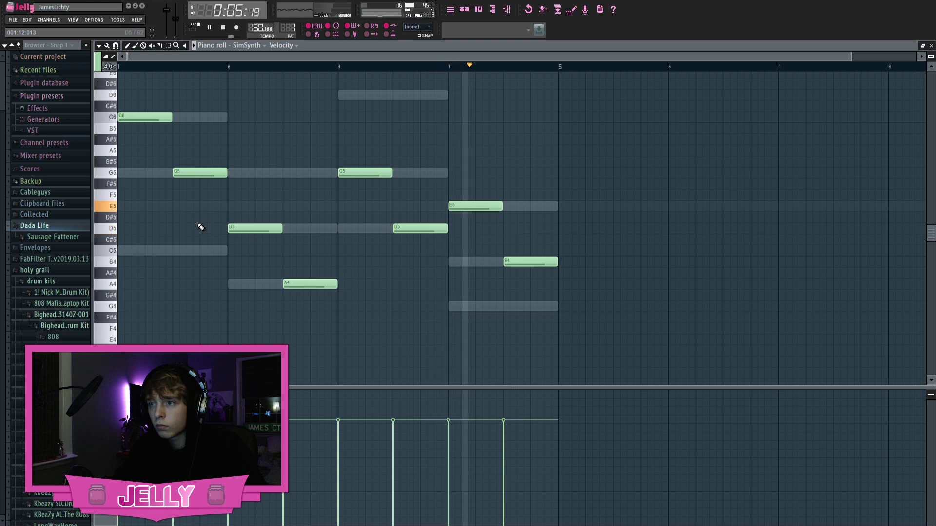
- Show the channel rack, move it closer to the browser, and open the 808 folder of the BigheadOnTheBeat drum kit
click(465, 12)
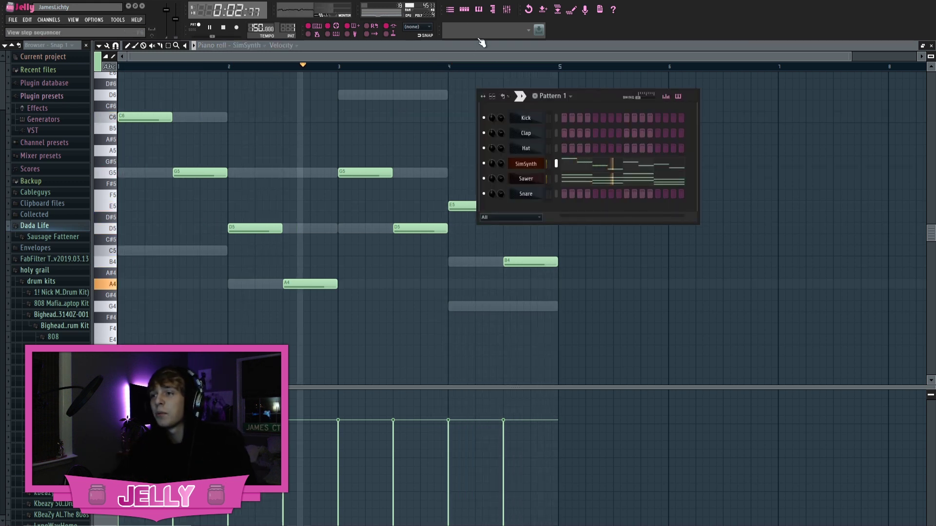
right_click(527, 165)
key(Escape)
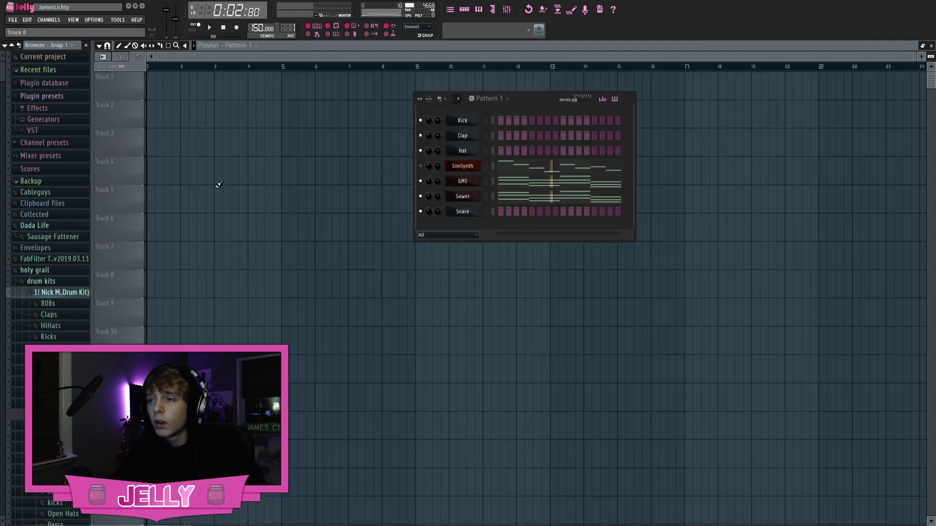
drag(525, 99, 453, 115)
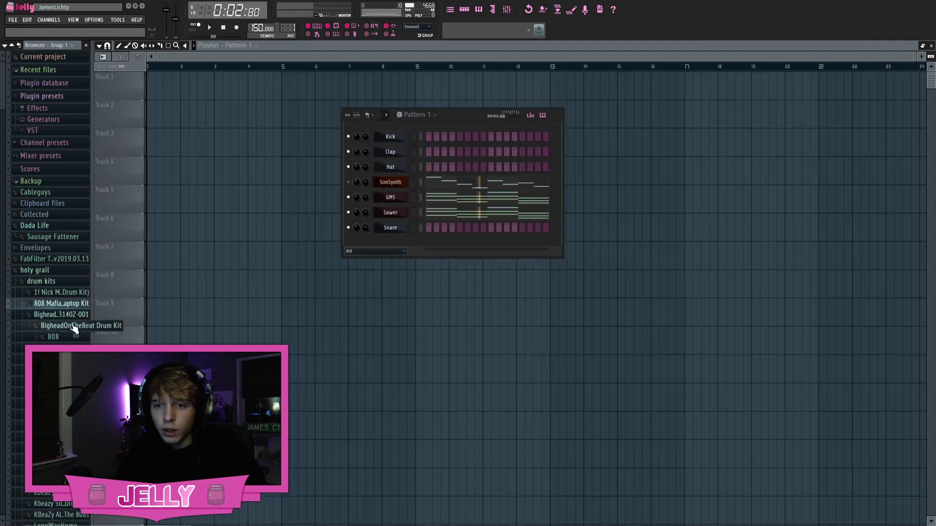
click(76, 339)
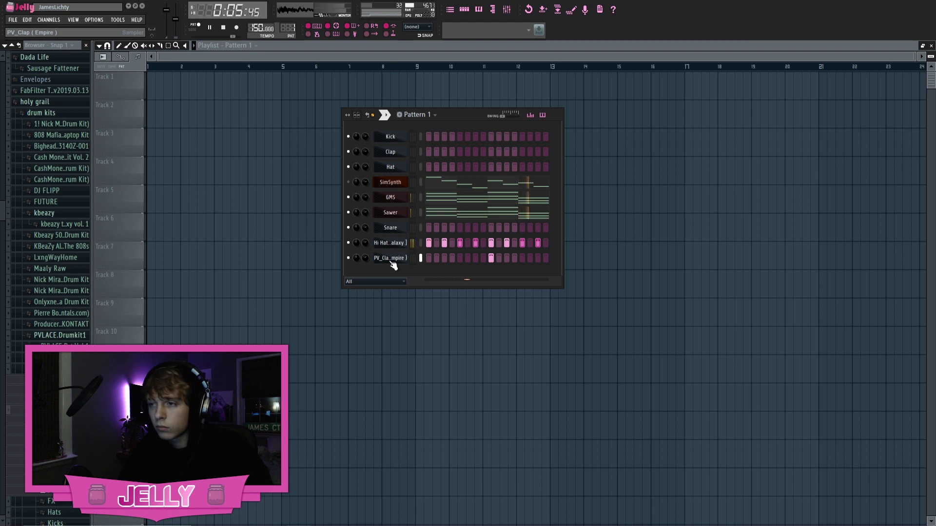
- Lower the volume of the PV_Clap (Empire) channel and move the channel rack farther from the browser
drag(369, 259, 369, 265)
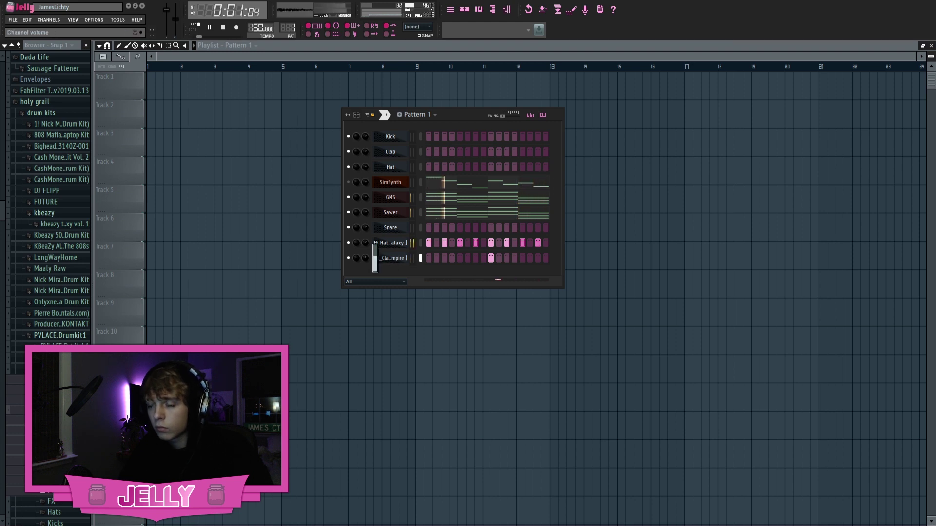
drag(455, 113, 534, 92)
right_click(489, 156)
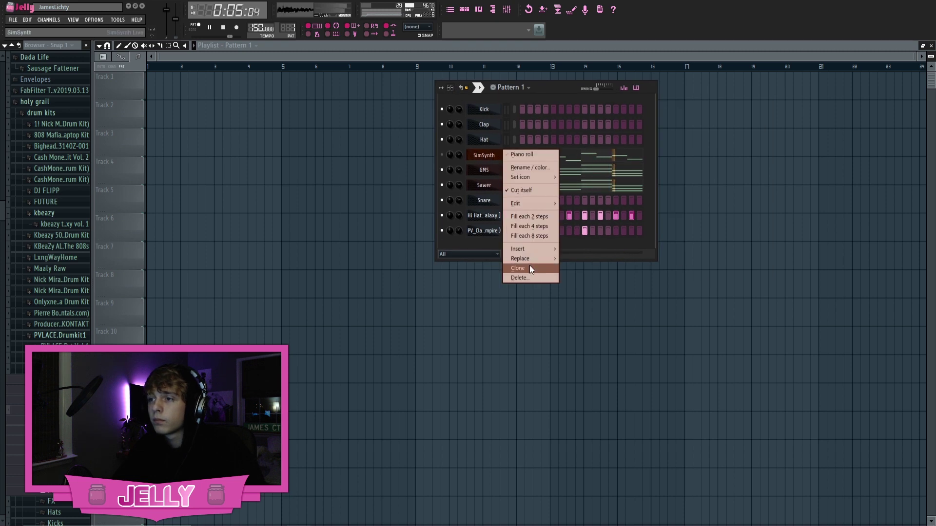
click(561, 88)
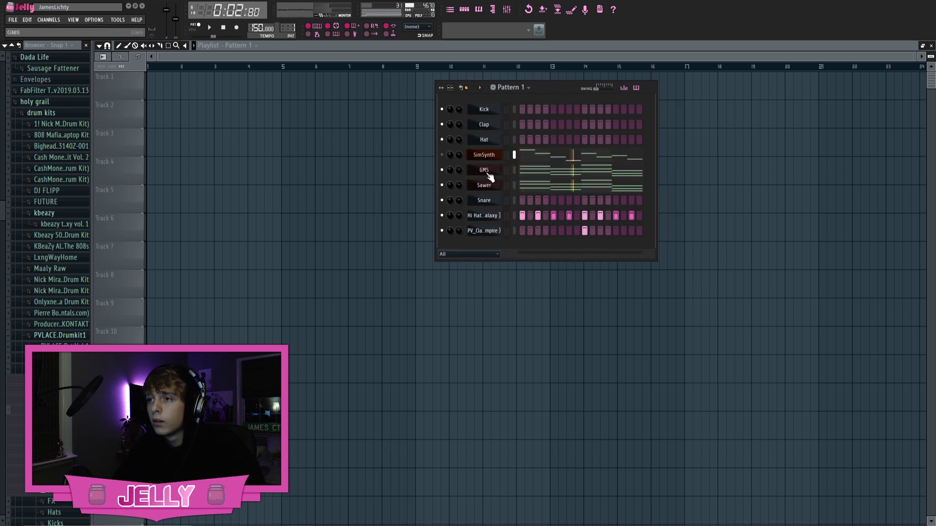
- Insert another SimSynth channel above the existing SimSynth and move the channel rack farther from the browser
right_click(493, 156)
mouse_move(542, 247)
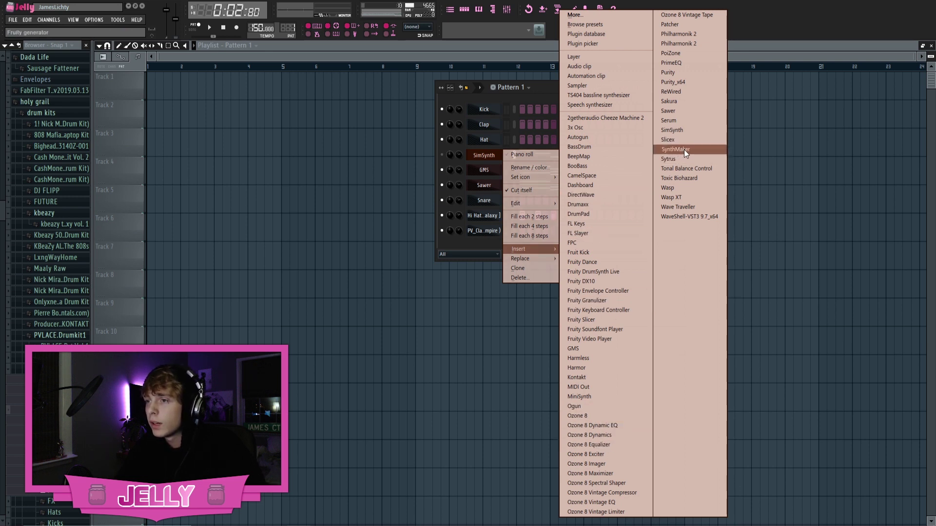
click(682, 130)
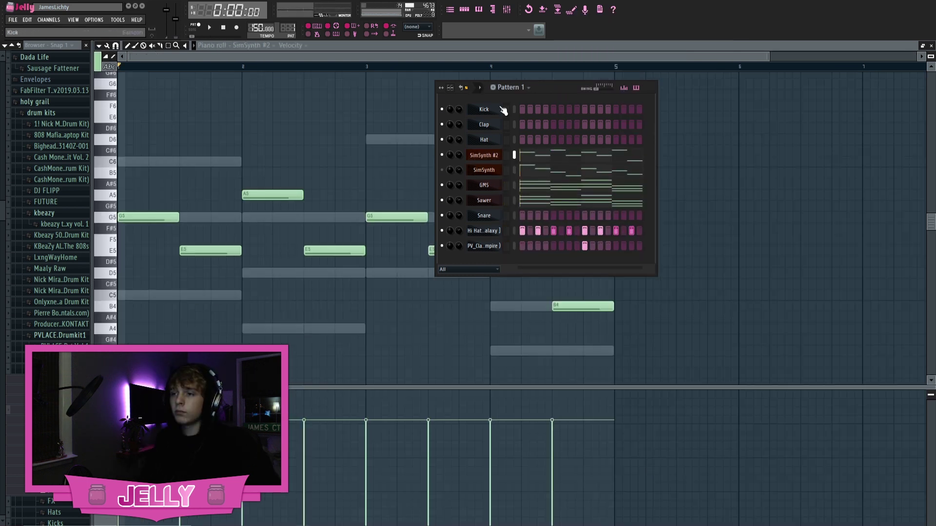
drag(541, 88, 598, 84)
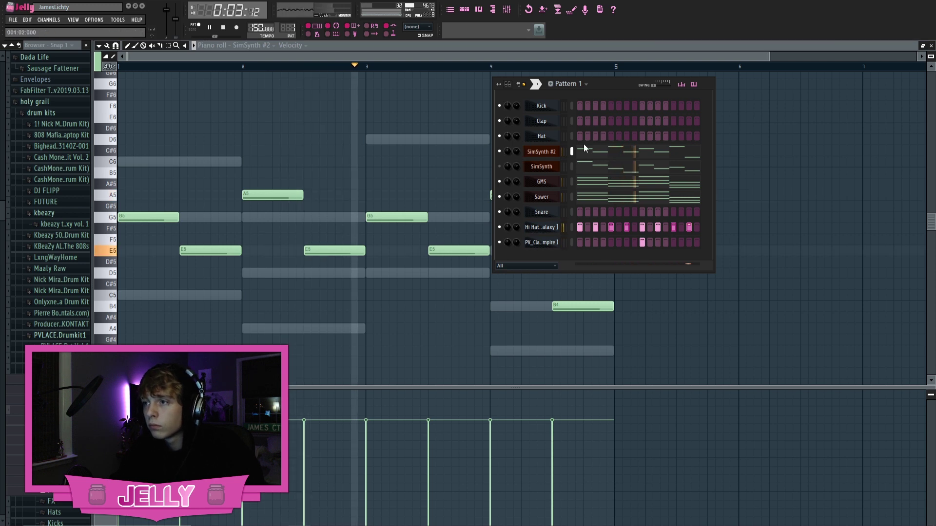
click(505, 8)
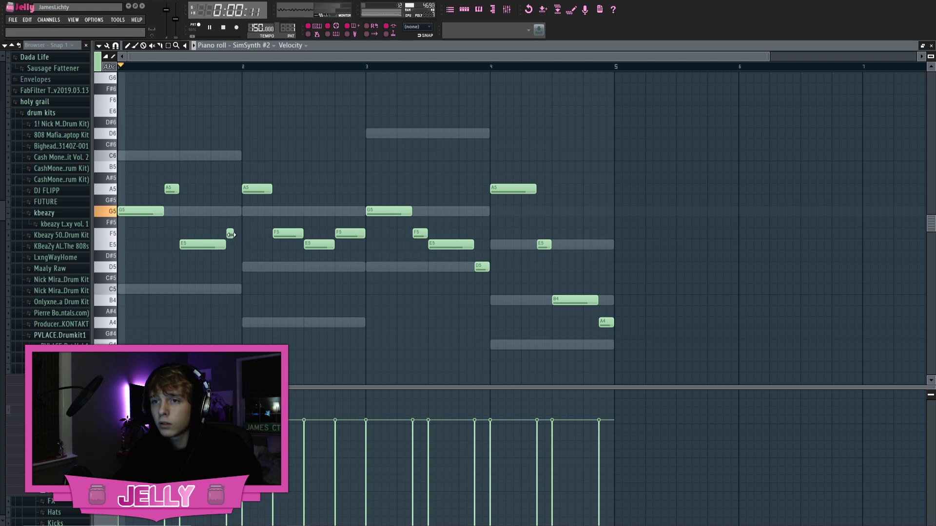
- Extend the short F5 ending bar 1 to the bar line and apply quick legato to the notes in bars 1 and 2
drag(230, 235, 241, 235)
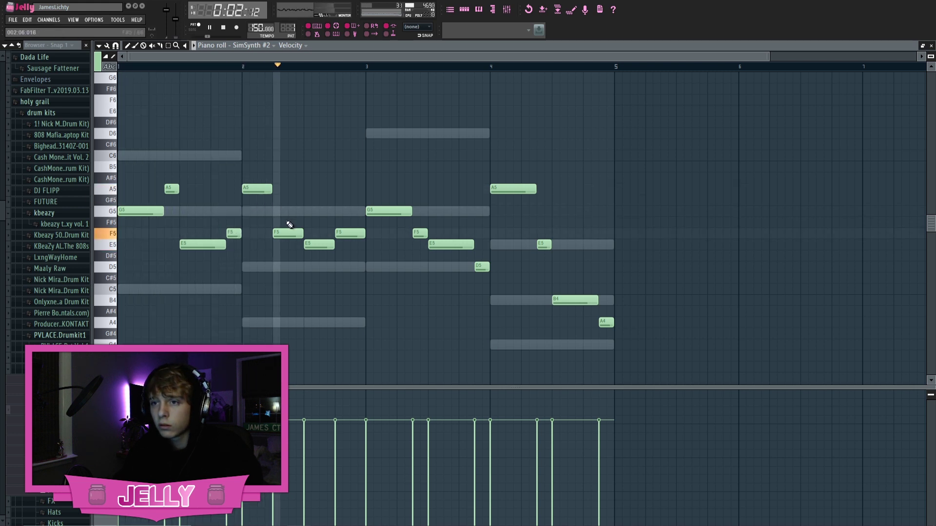
key(space)
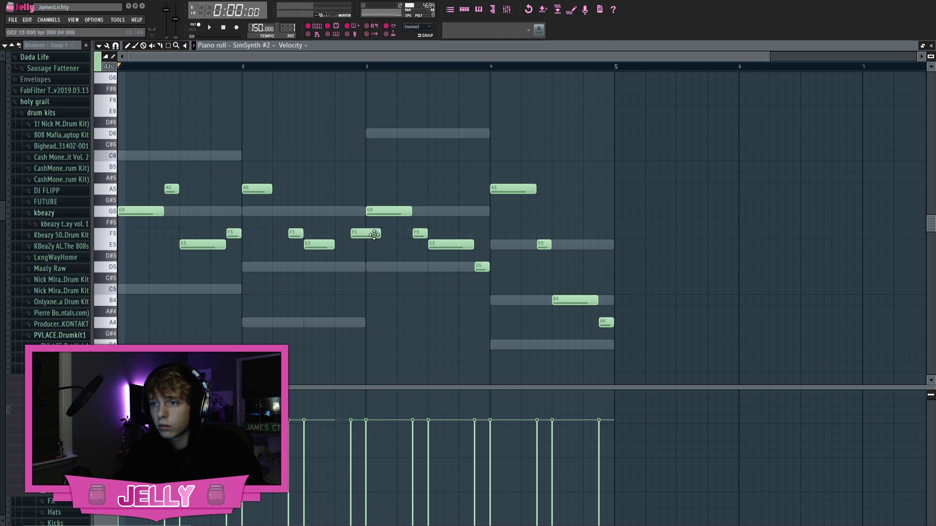
key(space)
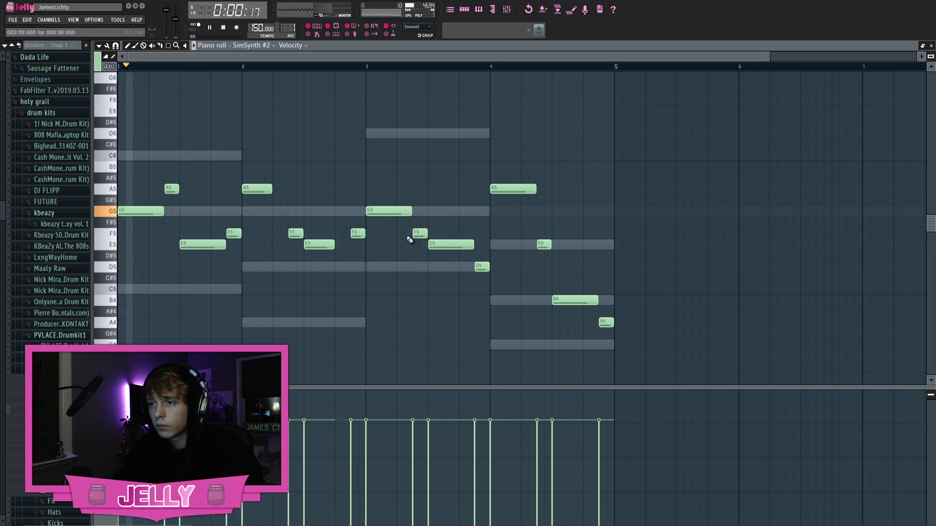
drag(361, 305, 104, 134)
key(ctrl+l)
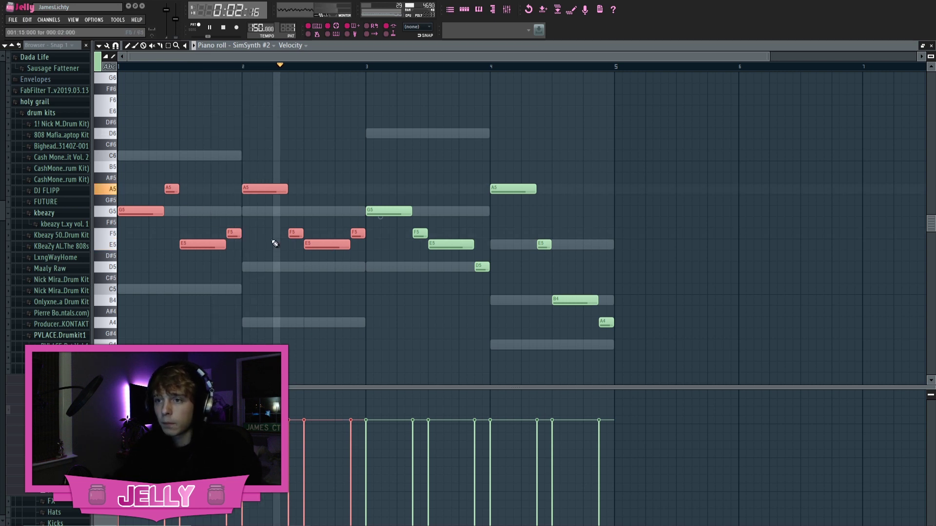
click(449, 153)
right_click(449, 153)
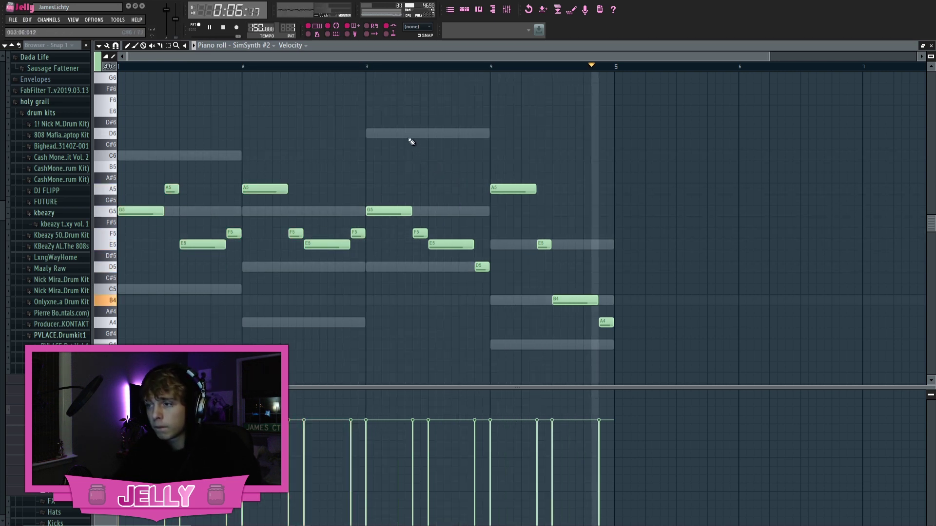
- Show the channel rack and toggle the mute of the original SimSynth channel during playback
key(F6)
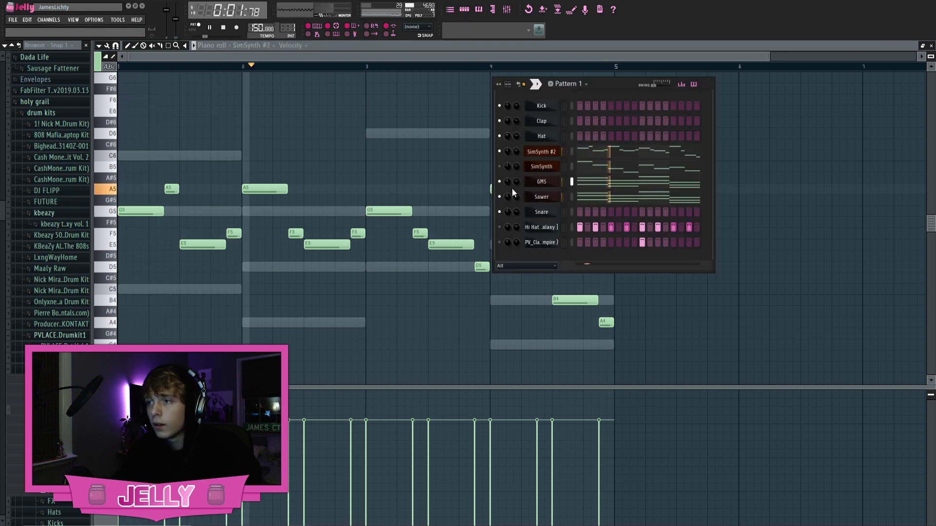
click(500, 167)
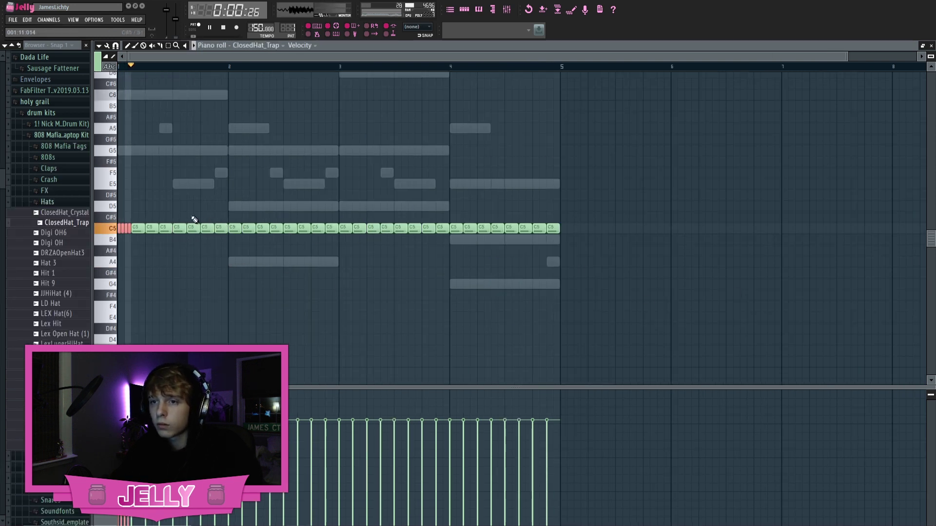
- Chop the seventh eighth-note ClosedHat_Trap hit of bar 1 into two shorter hits
drag(209, 221, 210, 243)
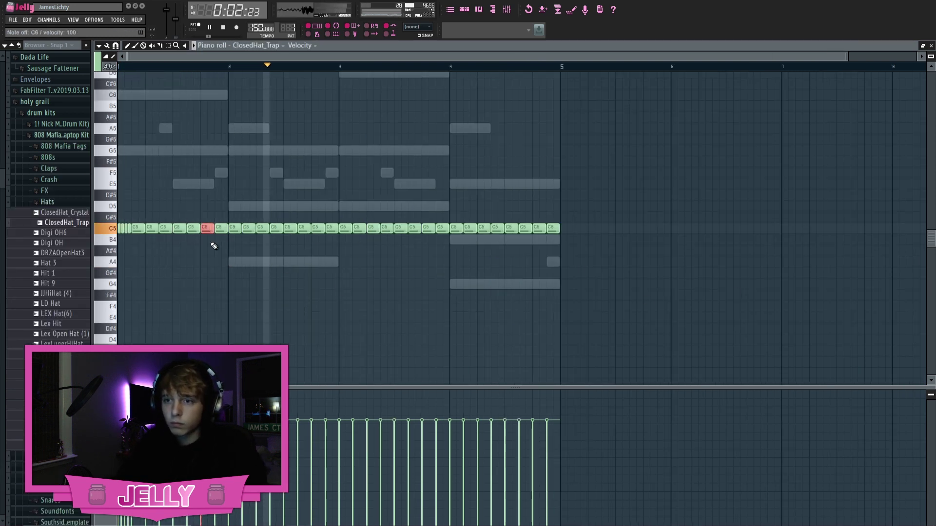
key(alt+u)
key(space)
key(space)
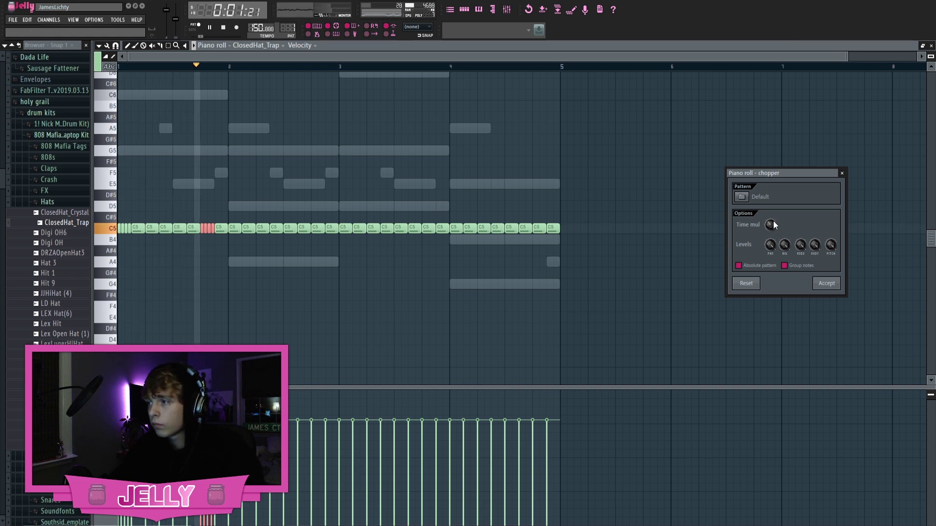
click(826, 283)
ctrl+click(315, 307)
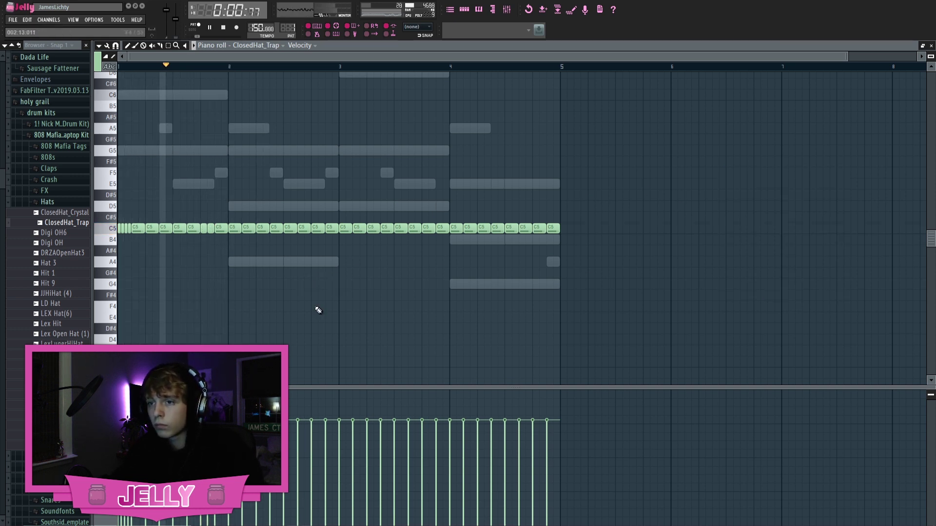
- Delete the hi-hat notes in bars 3 and 4 and duplicate bars 1 and 2 into their place
right_click(343, 228)
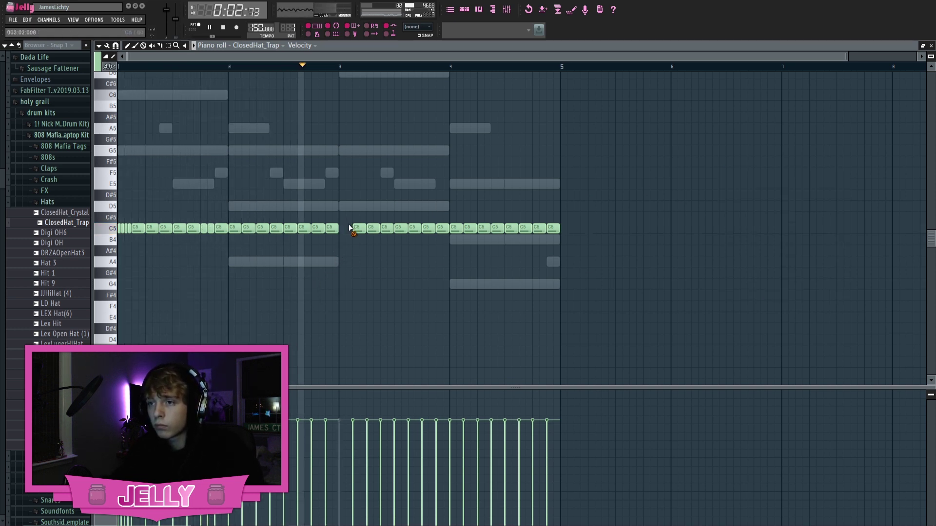
right_click(553, 228)
drag(377, 258, 29, 183)
key(ctrl+b)
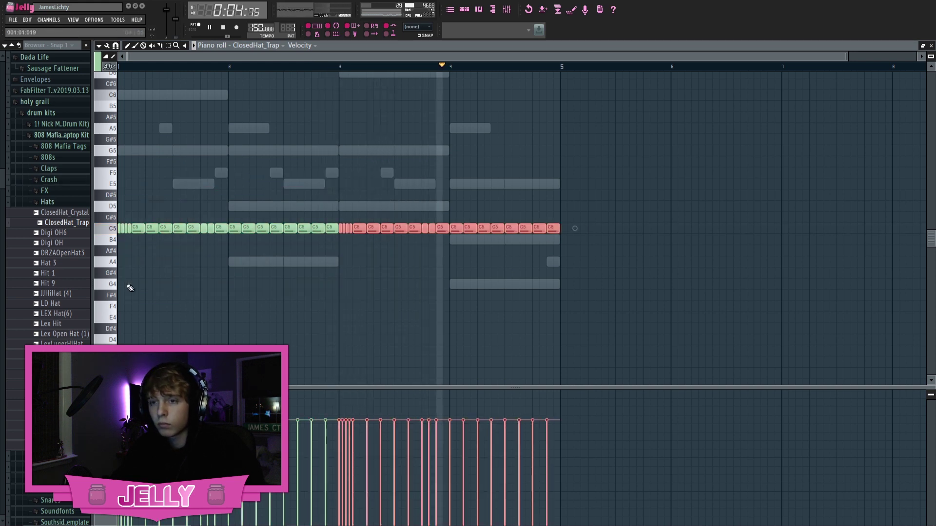
ctrl+click(142, 300)
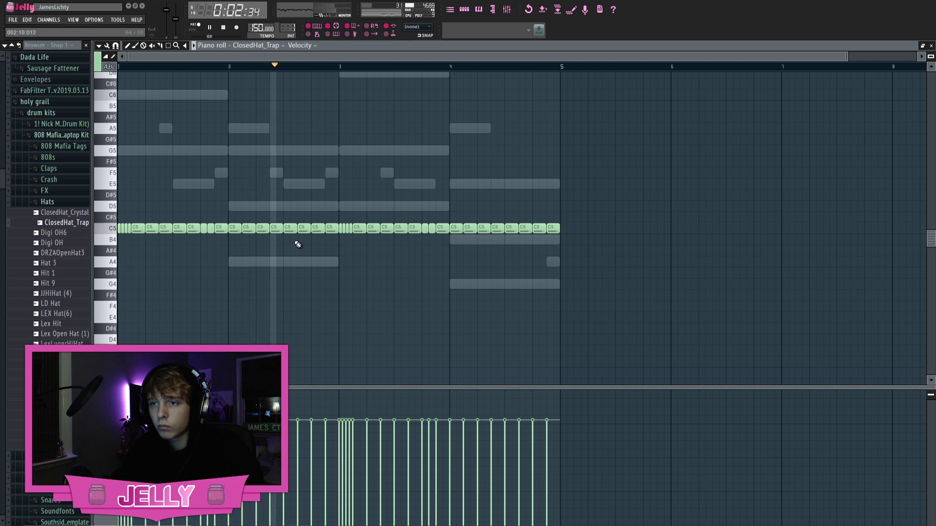
- Chop the fifth and seventh eighth-note hi-hats of bar 2 into four-hit rolls
key(alt+u)
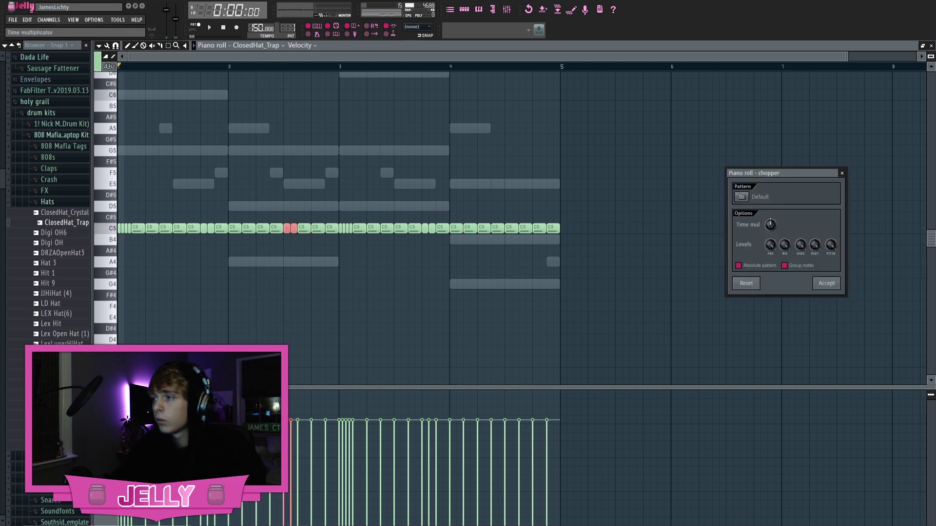
click(828, 284)
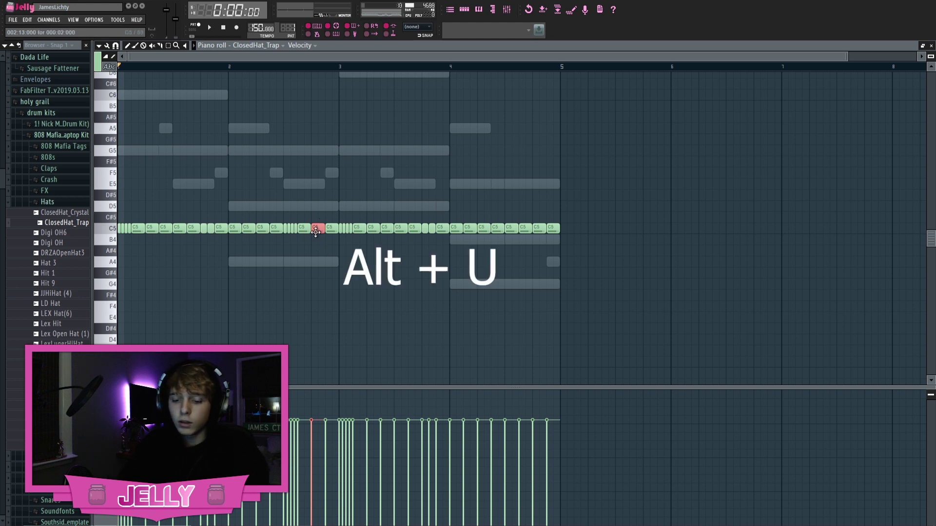
key(alt+u)
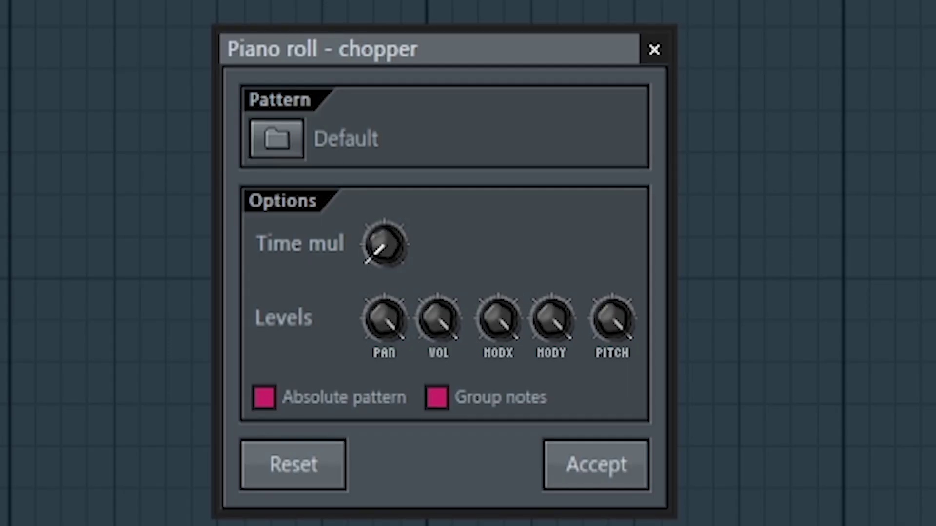
drag(395, 247, 396, 215)
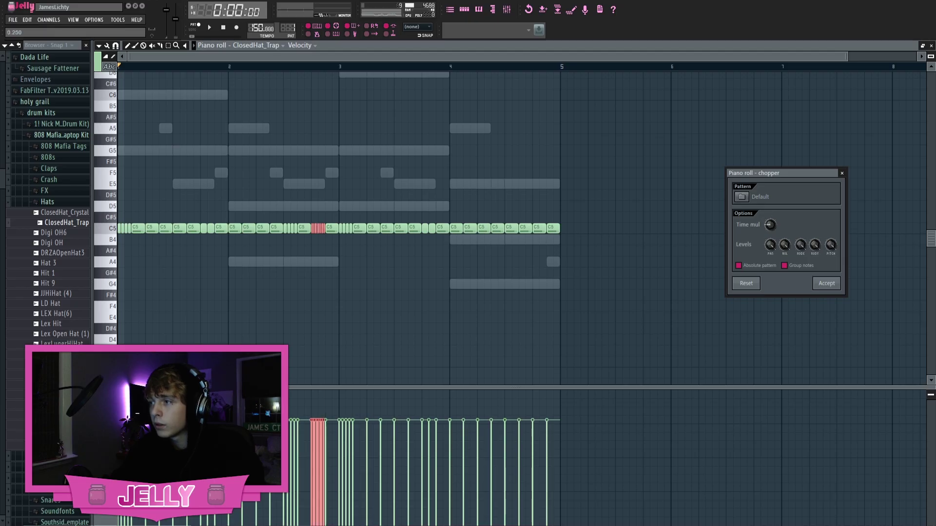
click(829, 285)
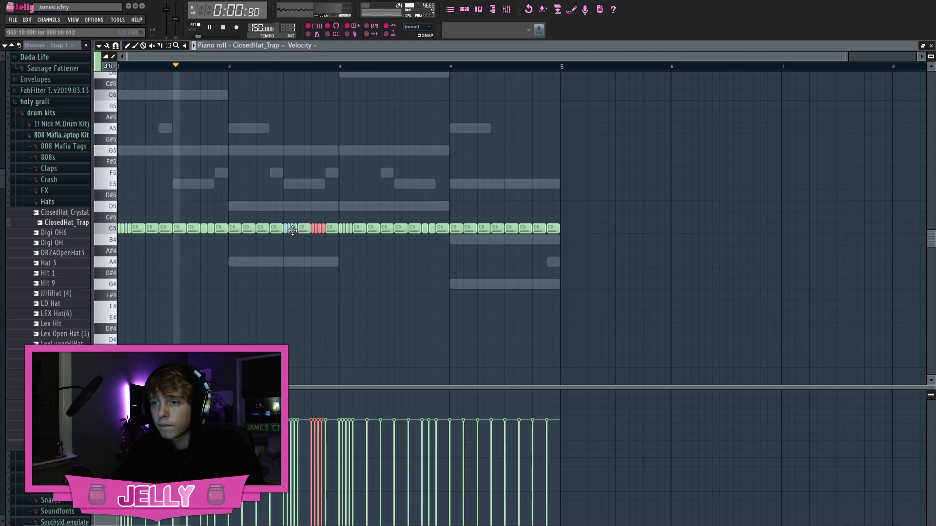
- Lower the hi-hat rolls in the second half of bar 2 to A4
drag(318, 232, 319, 263)
click(368, 284)
right_click(364, 309)
right_click(368, 284)
- Replace the hi-hats in bars 3 and 4 with a copy of bars 1 and 2, including the A4 rolls
drag(341, 230, 557, 235)
drag(427, 310, 54, 140)
key(ctrl+b)
click(339, 161)
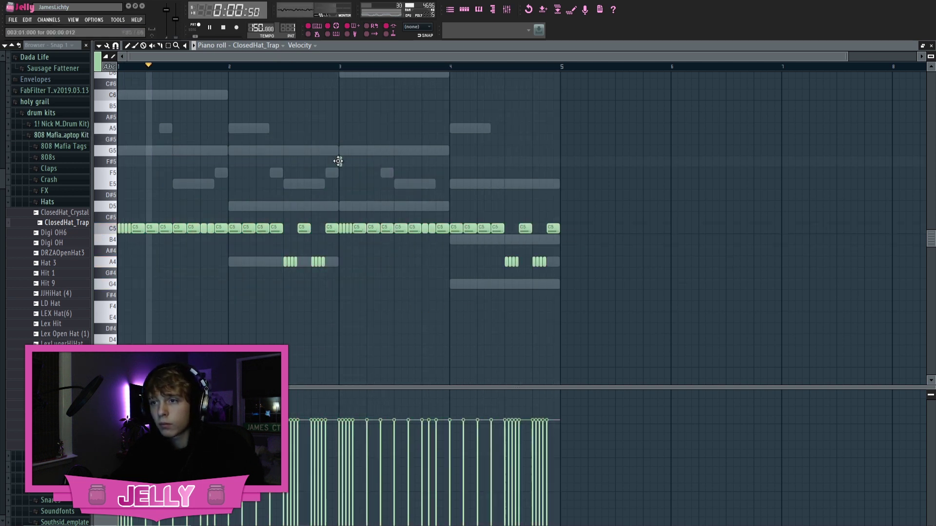
- Lower the two hi-hat rolls in bar 4 to G#4
key(F6)
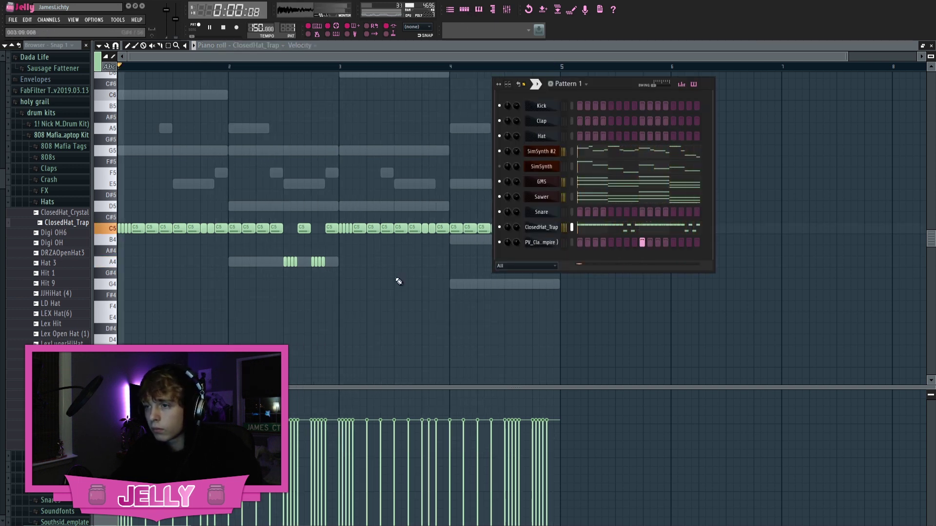
key(F6)
drag(493, 260, 510, 276)
ctrl+click(501, 292)
click(410, 273)
right_click(409, 273)
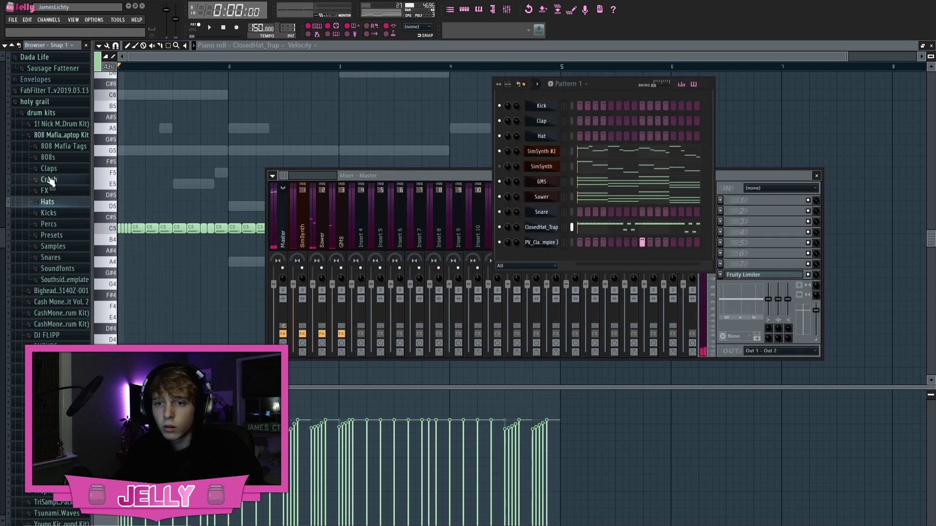
- Look into the 808 Mafia Tags folder and collapse it together with its 808 Mafia kit folder
click(56, 148)
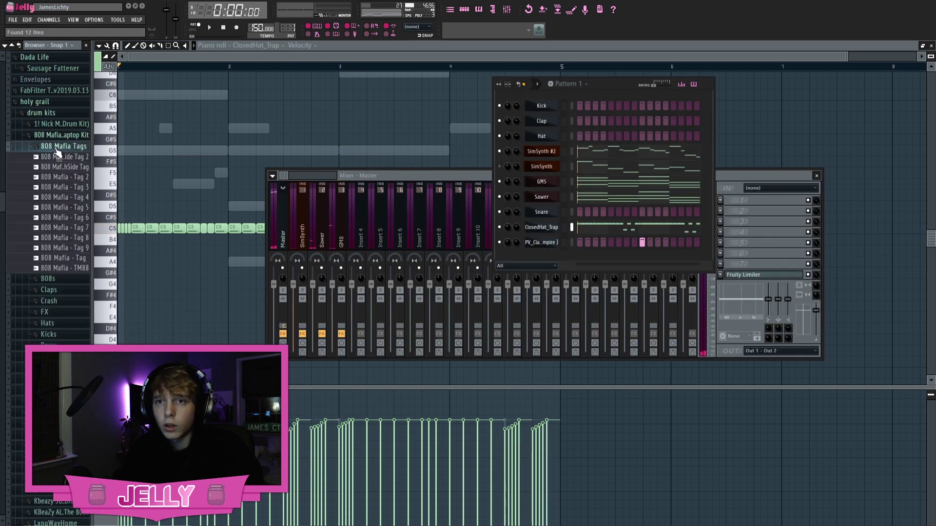
click(63, 148)
click(65, 137)
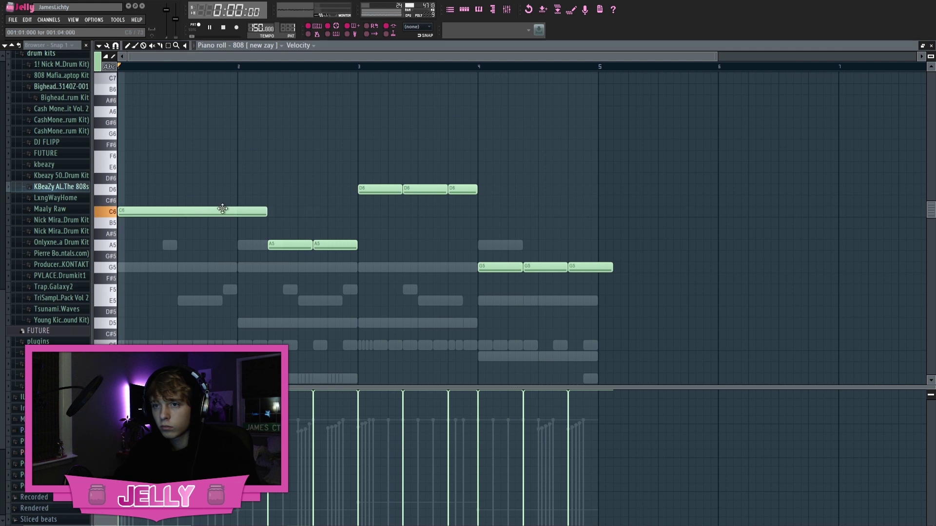
- Move the channel rack below the 808 notes and trim the last G5 to the end of bar 4
click(275, 167)
right_click(292, 168)
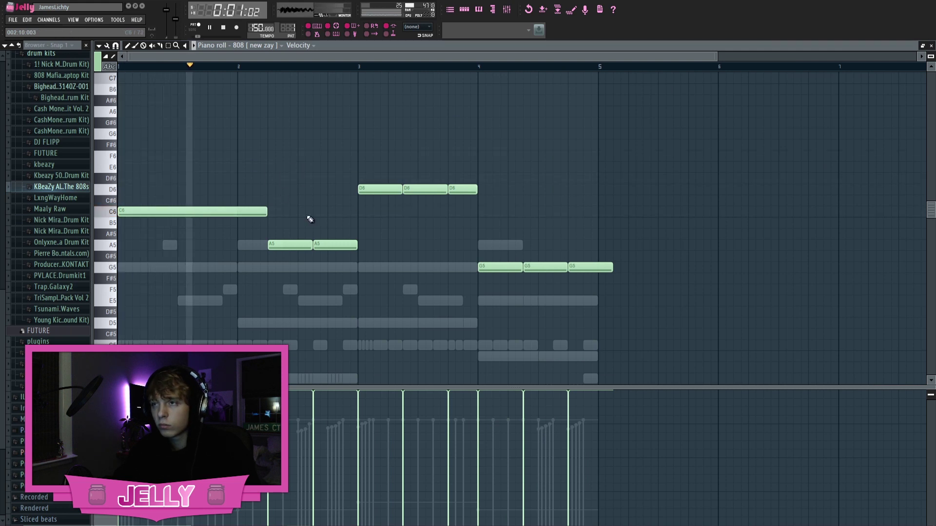
click(464, 9)
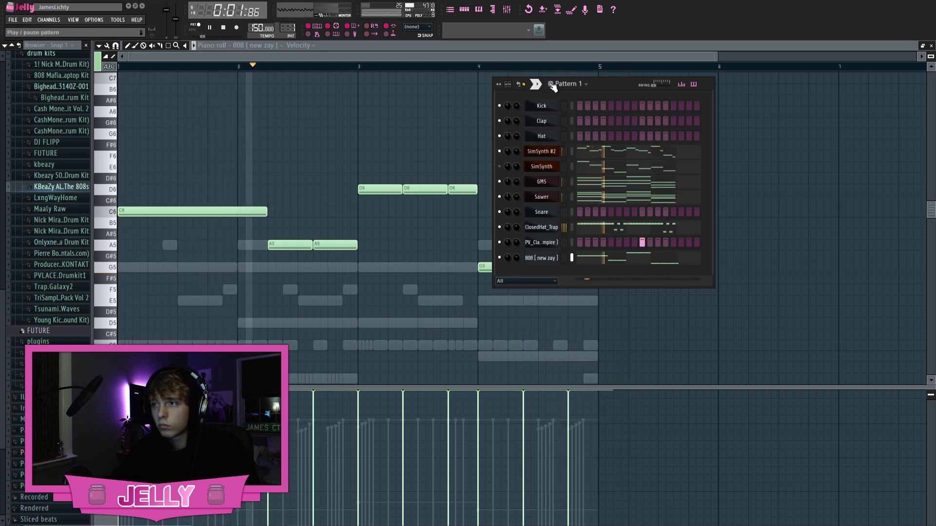
drag(598, 83, 650, 302)
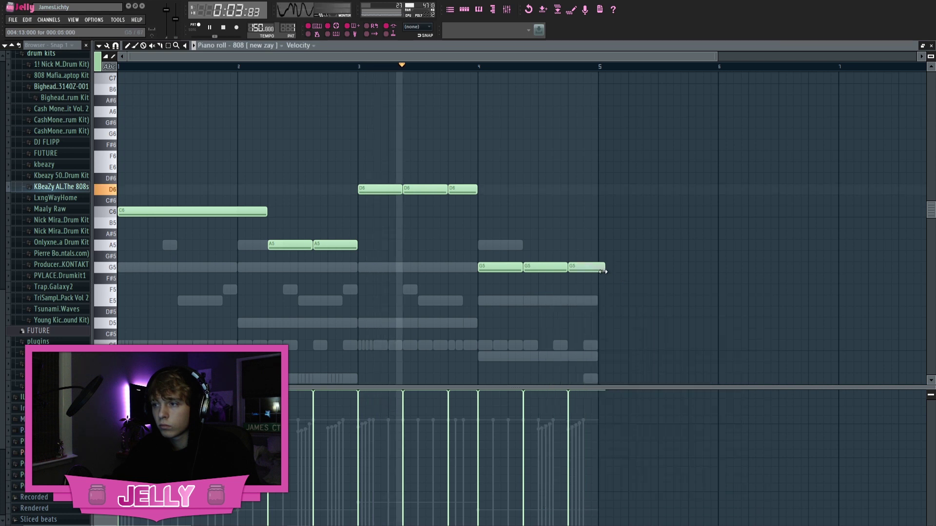
drag(612, 267, 597, 267)
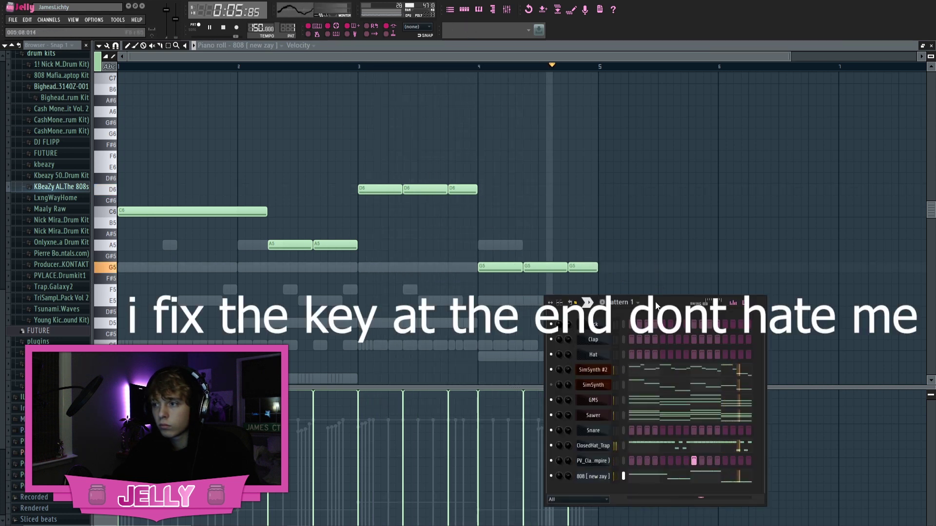
- Move the channel rack closer to the browser and switch from the Bighead folder to the Kbeazy 50 drum kit folder
drag(656, 304, 522, 133)
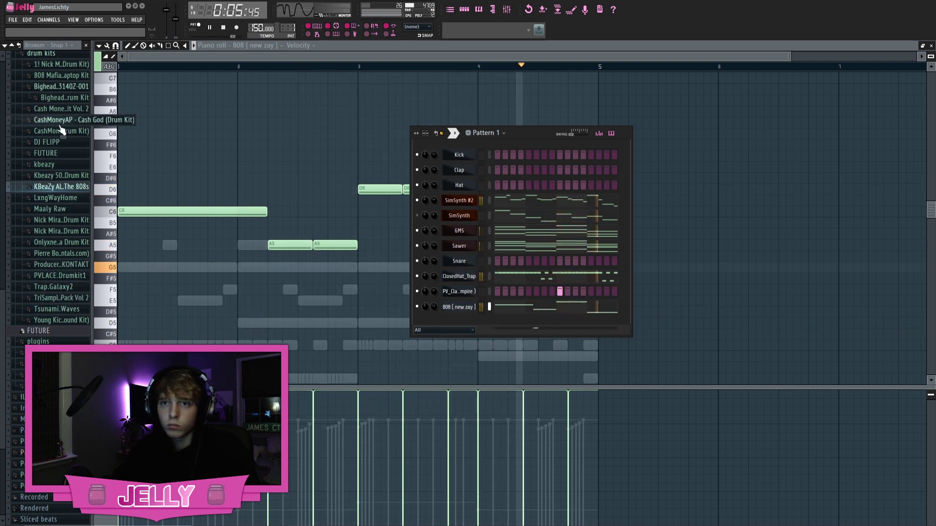
click(62, 87)
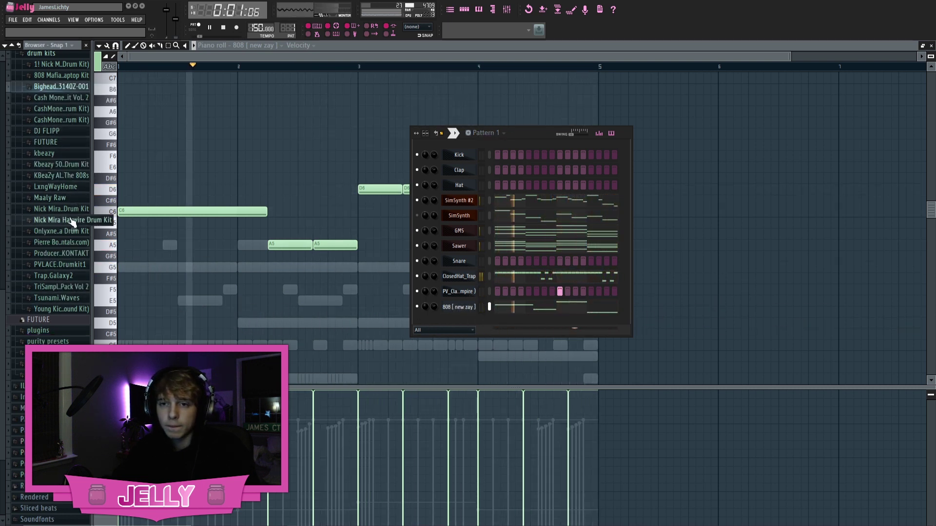
key(space)
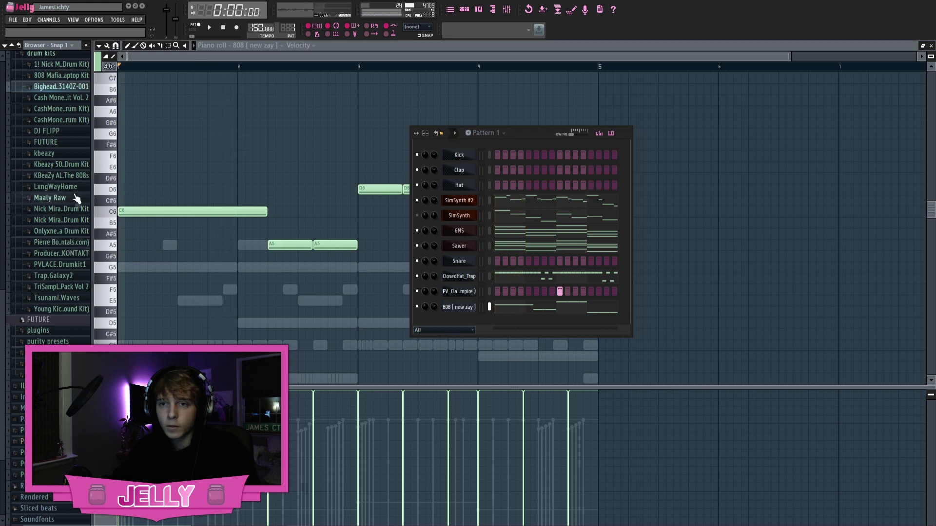
click(62, 166)
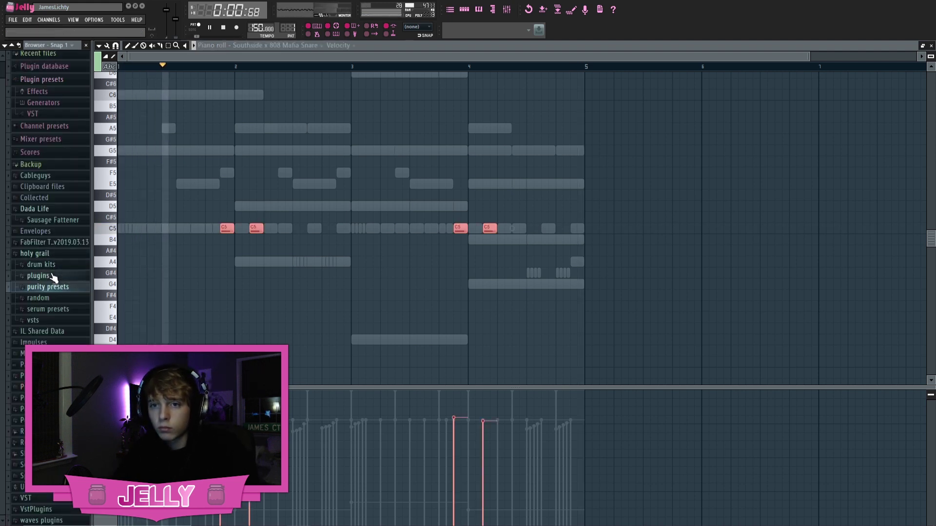
- Browse the holy grail drum kits and open the kick samples of the CashMo..n Drums kit under LxngWayHome
scroll(31, 271, down, 5)
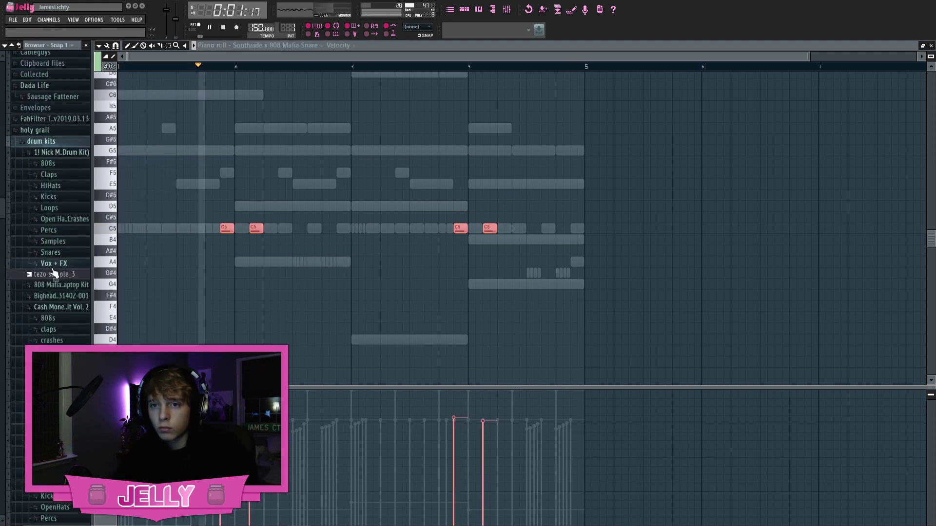
scroll(57, 300, down, 4)
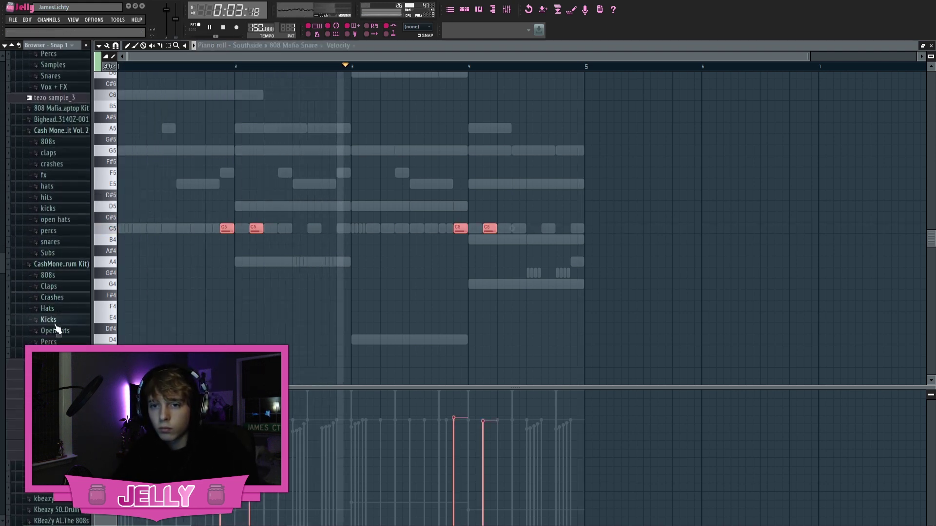
scroll(37, 262, down, 4)
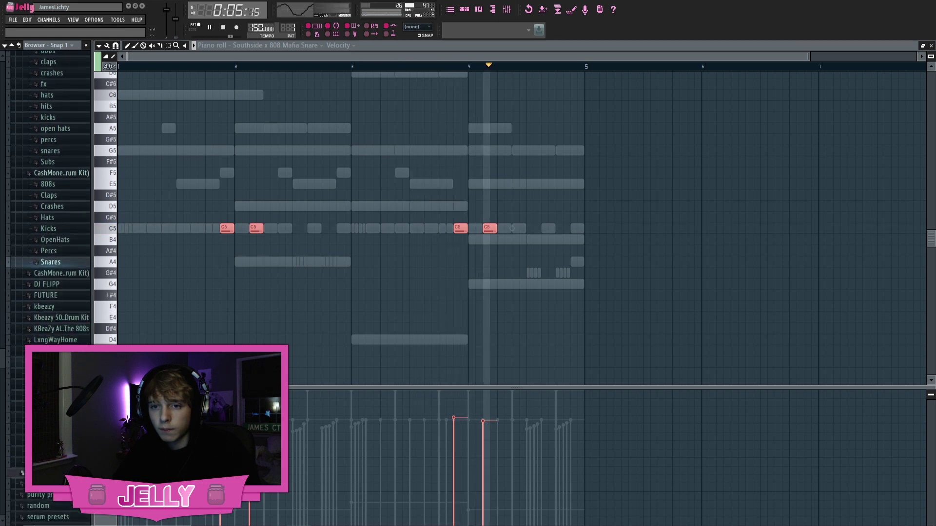
key(space)
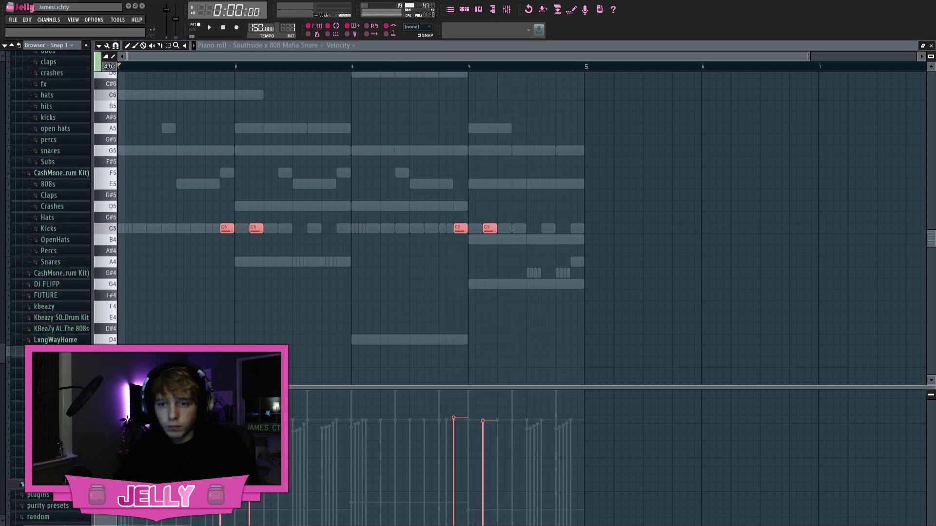
click(55, 429)
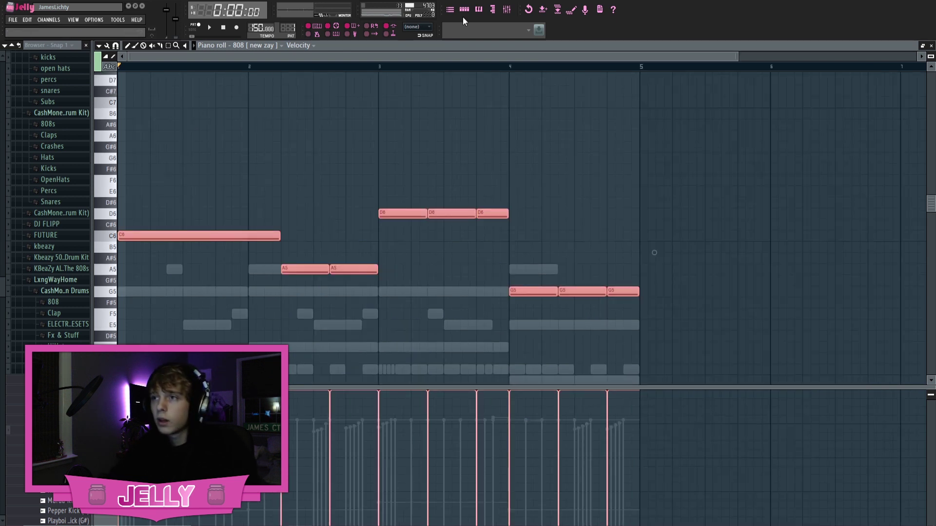
- Paste the 808 notes into the Thug kick's piano roll
click(464, 10)
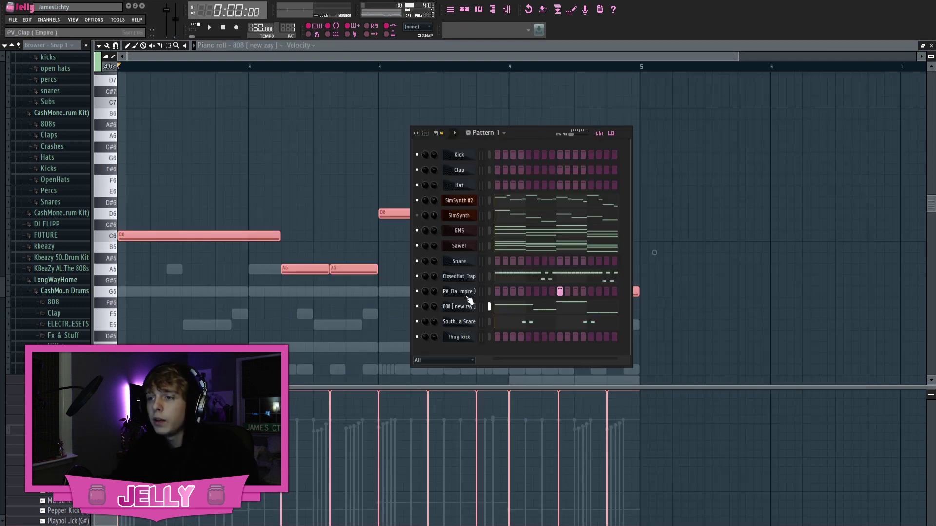
right_click(456, 337)
click(498, 329)
right_click(451, 336)
click(497, 336)
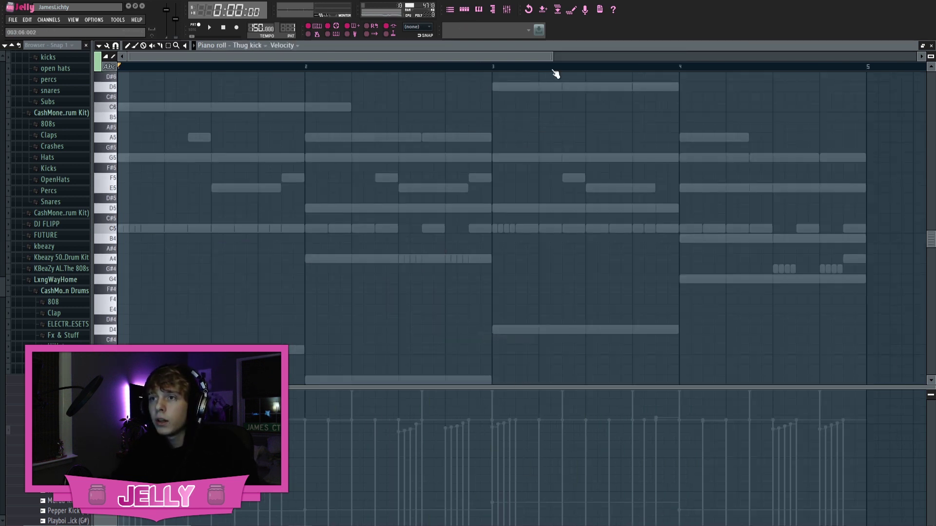
key(ctrl+v)
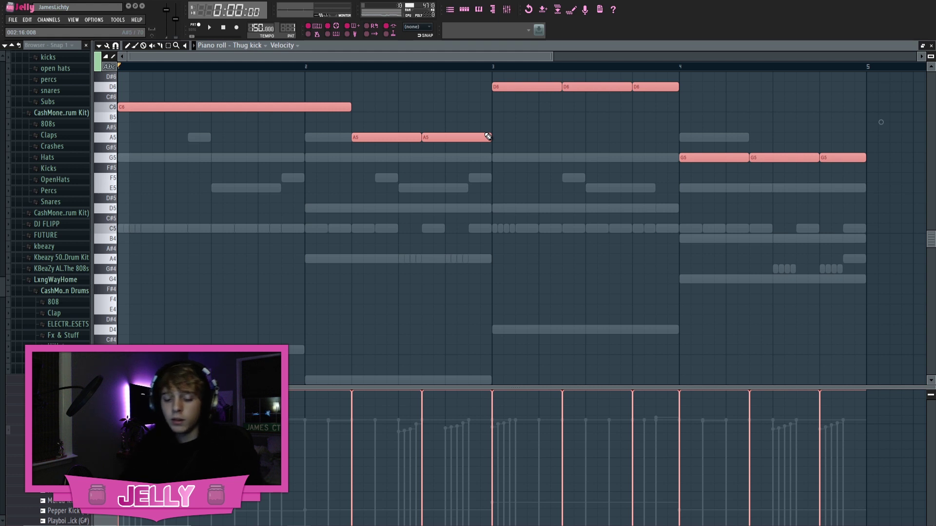
- Drop the pasted kick notes one octave with the limiter/transposer and raise the two A4 notes in bar 2 to C5
key(alt+k)
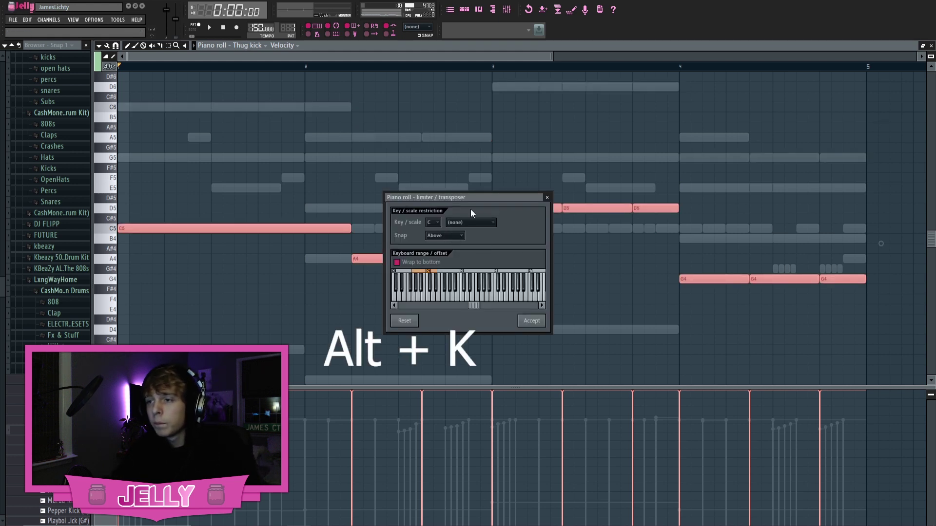
drag(443, 197, 438, 160)
click(534, 289)
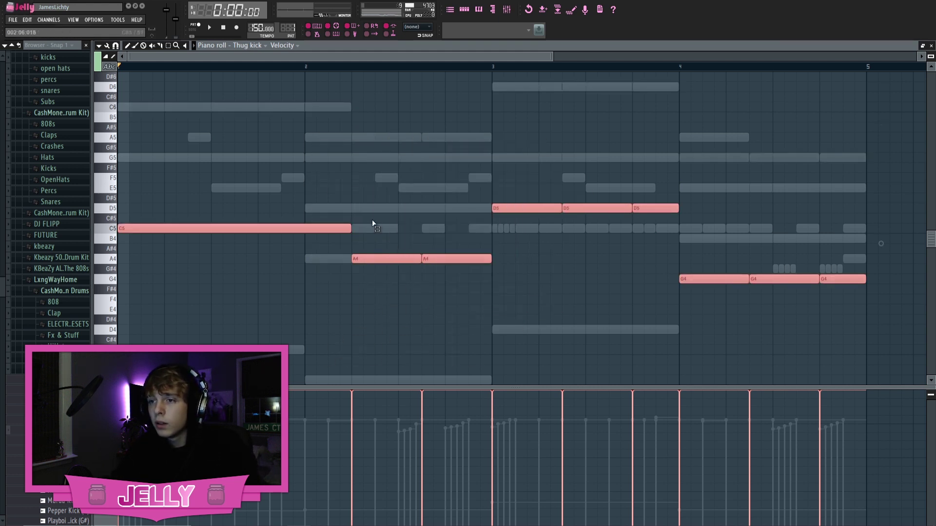
drag(372, 224, 474, 306)
key(shift+Up)
key(shift+Up)
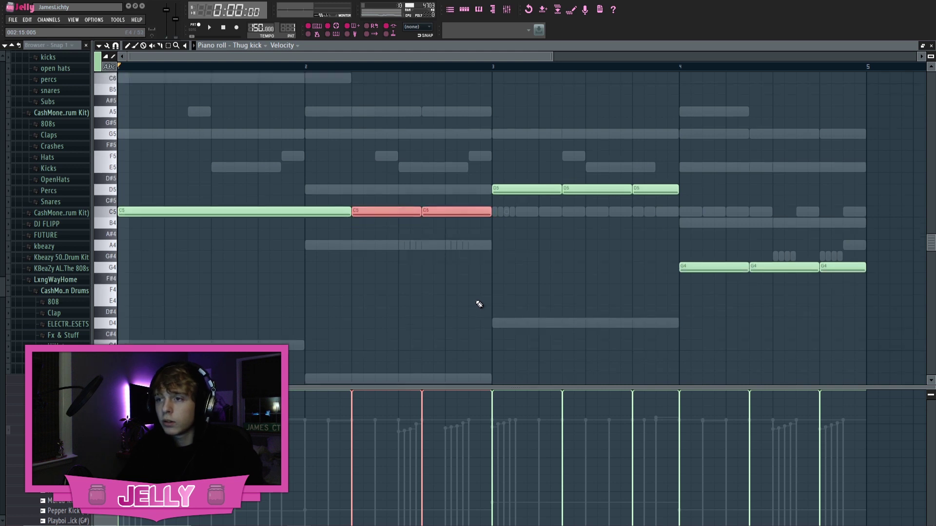
- Raise the three G4 kick notes in bar 4 and lower the three D5 notes in bar 3 to C5
drag(675, 263, 808, 284)
drag(676, 228, 886, 317)
key(shift+Up)
key(shift+Up)
key(shift+Up)
key(shift+Up)
key(shift+Up)
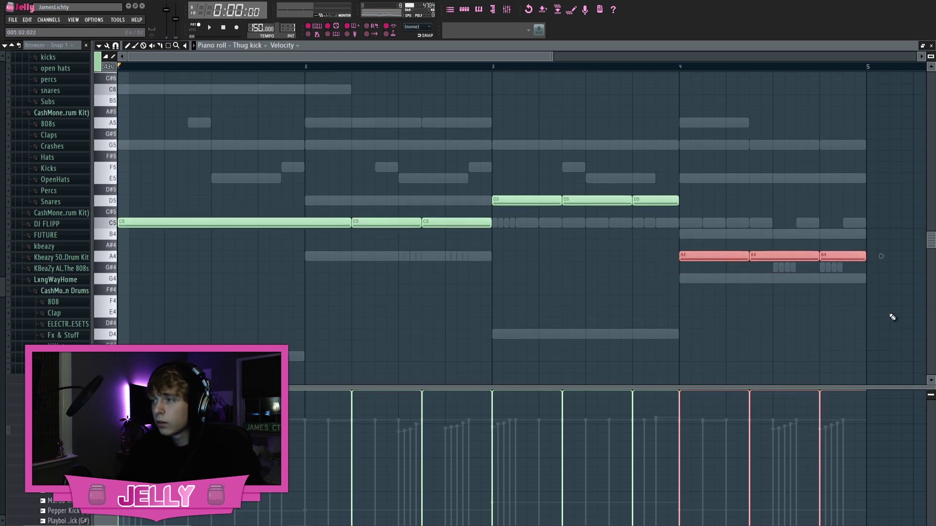
drag(526, 200, 671, 243)
key(shift+Down)
key(shift+Down)
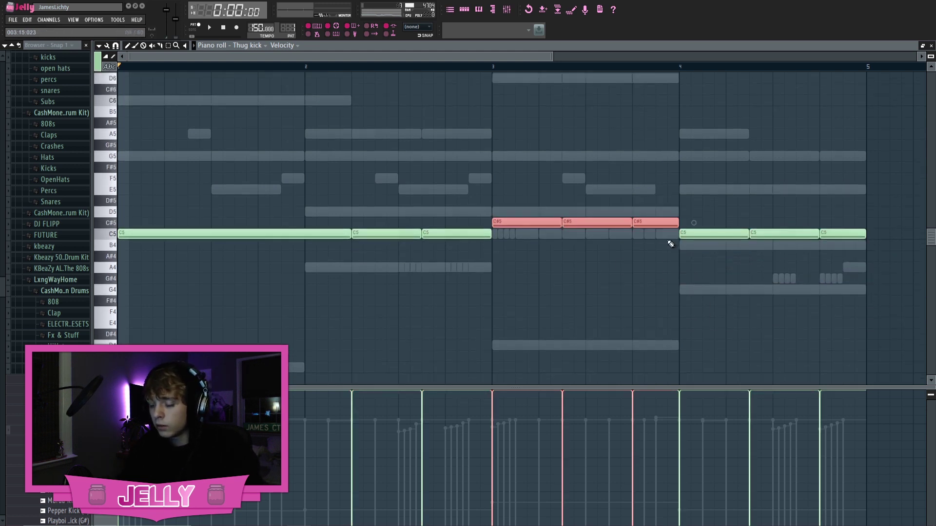
- Select all the kick notes, discard their lengths and play the pattern
drag(856, 277, 56, 93)
key(shift+d)
key(space)
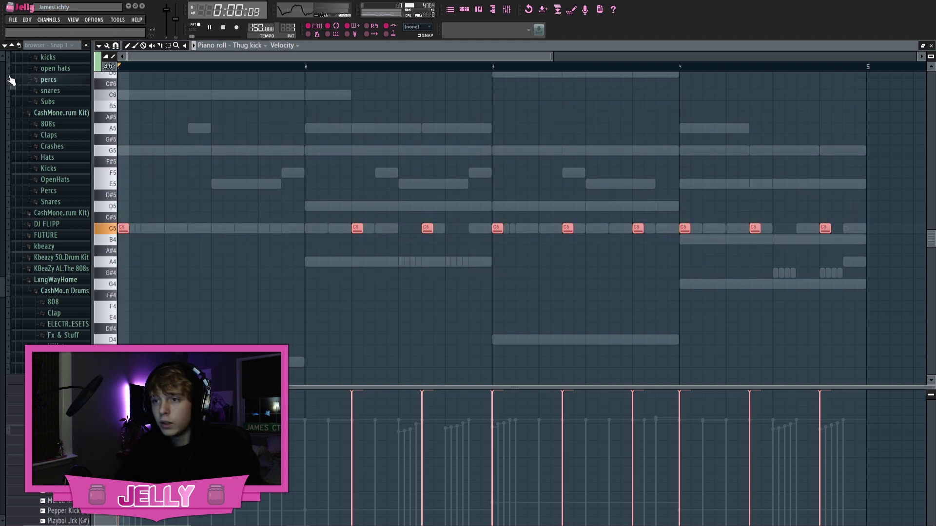
click(236, 174)
right_click(237, 173)
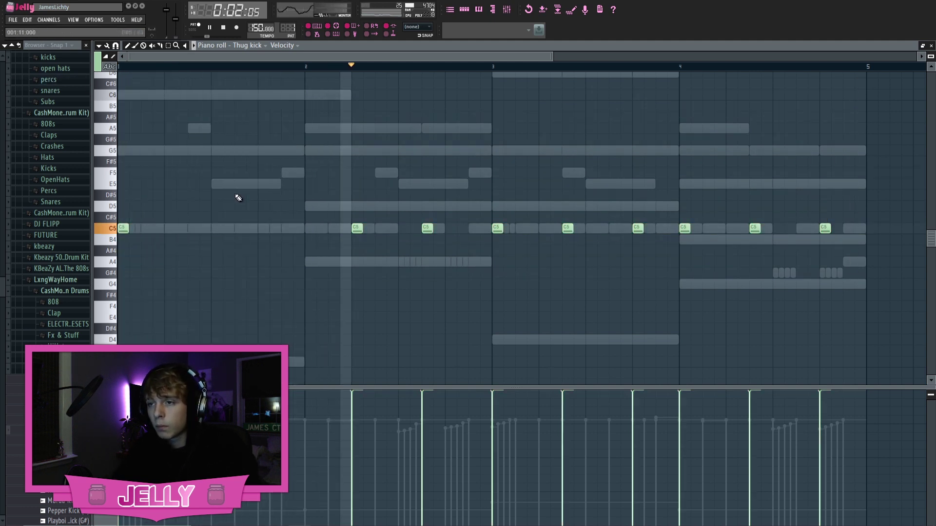
- Stop playback, collapse the open kick folder and look through the Kicks folder of the PVLACE Vol.1 kit
click(464, 9)
key(space)
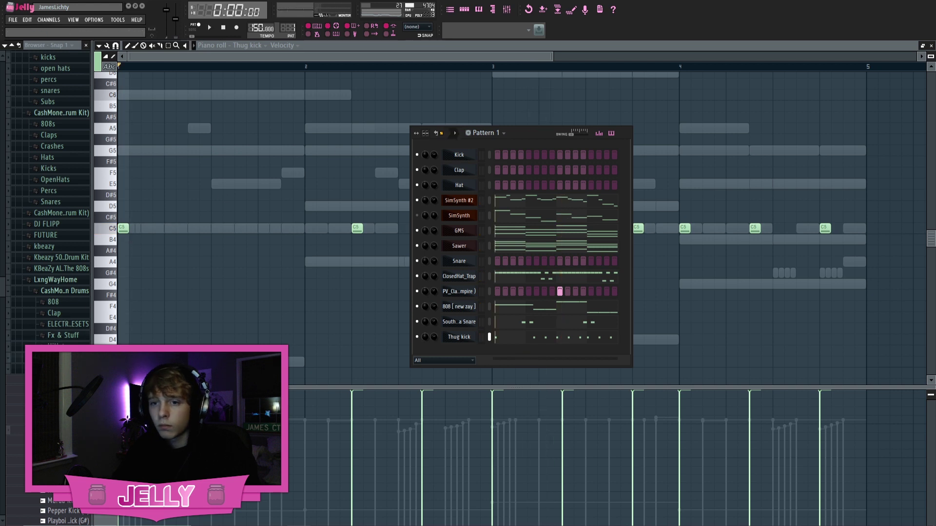
click(54, 358)
scroll(54, 358, down, 3)
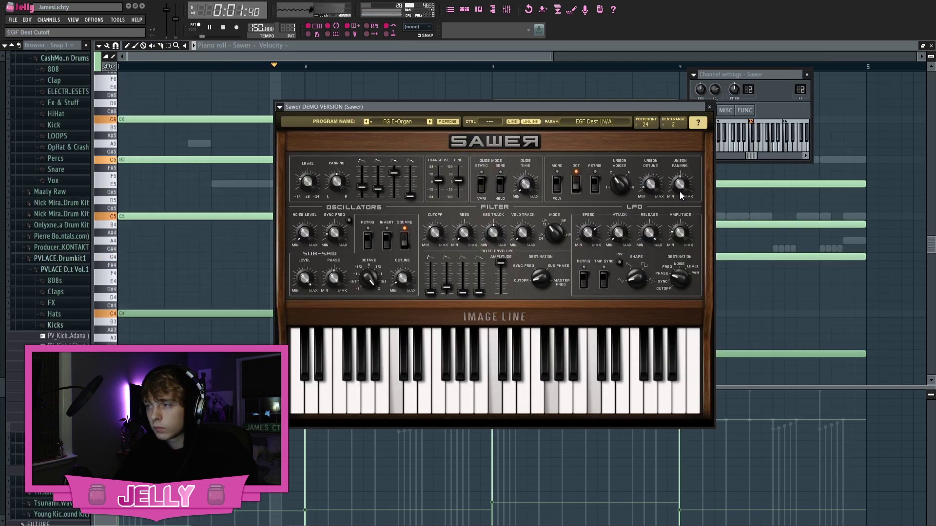
- Set Sawer's LFO amplitude to 35% and adjust its LFO destination
drag(679, 233, 680, 219)
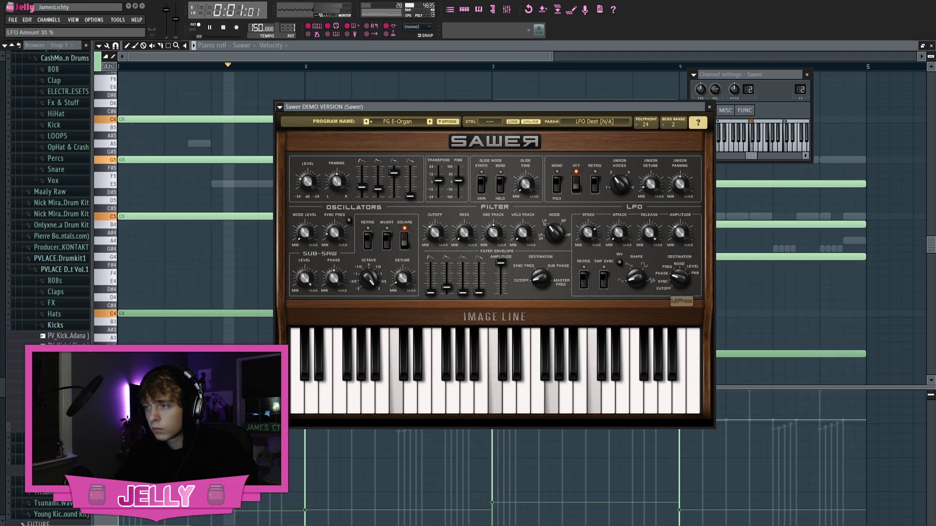
drag(679, 278, 680, 284)
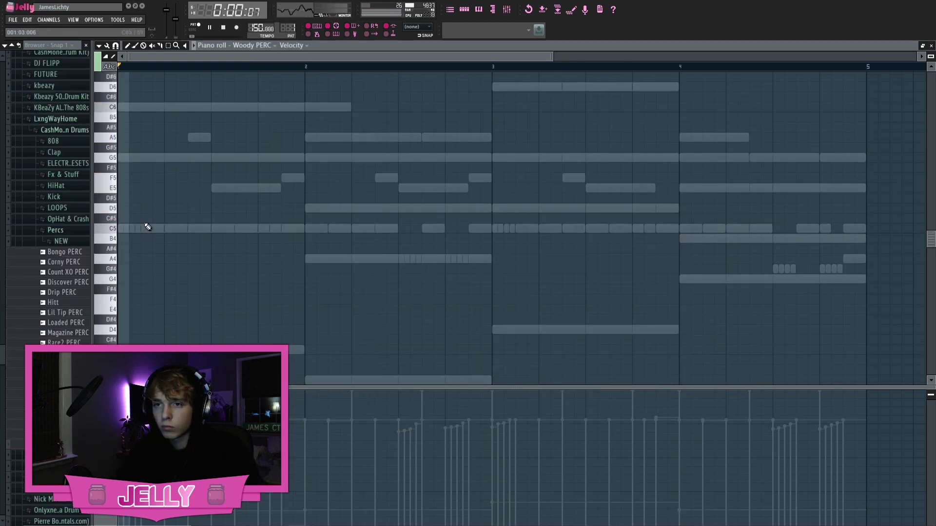
- Add short Woody PERC hits on C5 near the start of bars 1 and 3
click(147, 228)
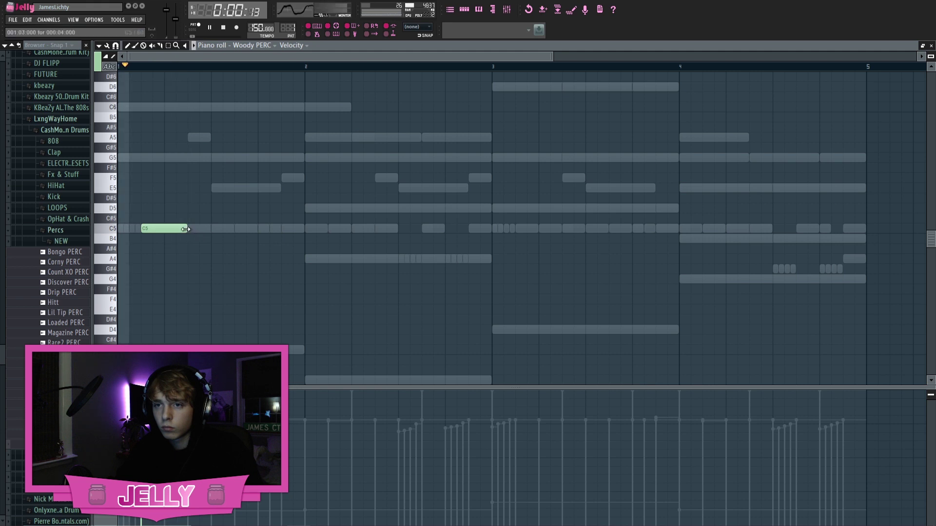
drag(189, 227, 164, 227)
click(517, 228)
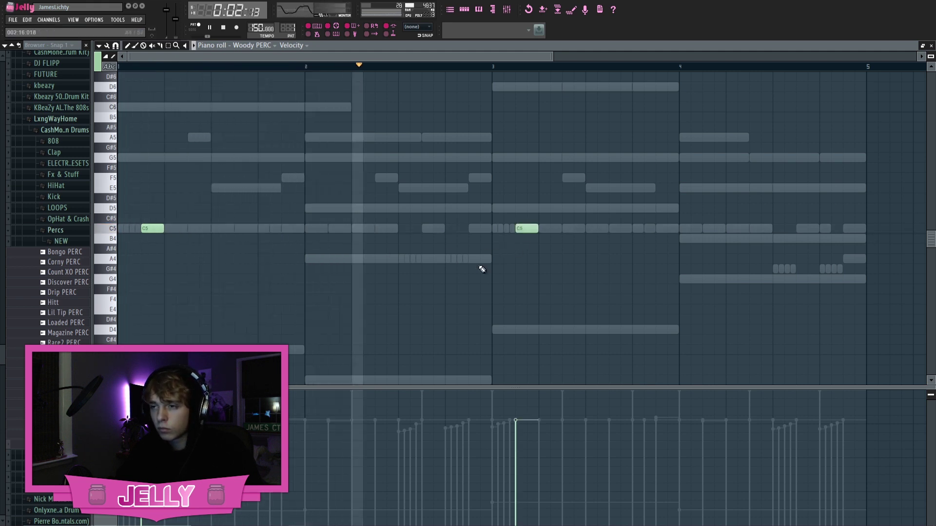
- Open the Levels OH channel's piano roll and remove its second note
click(507, 10)
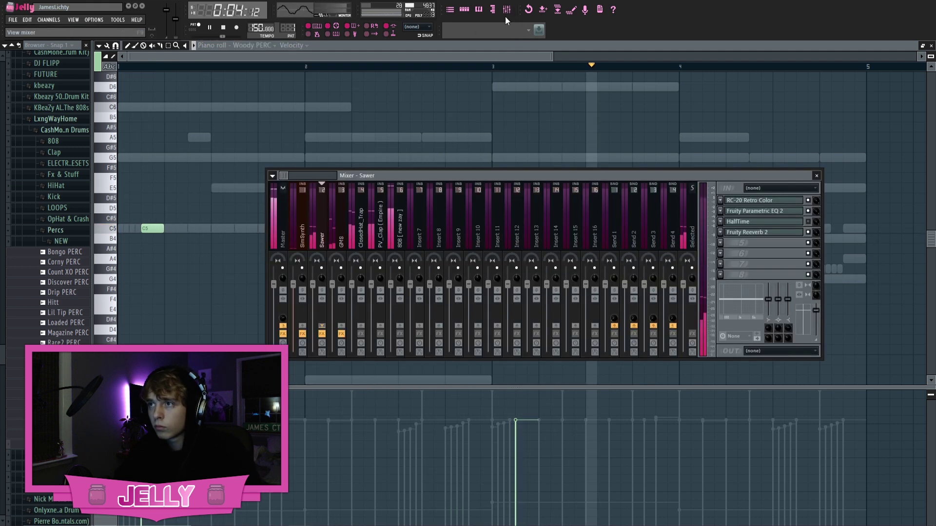
key(F6)
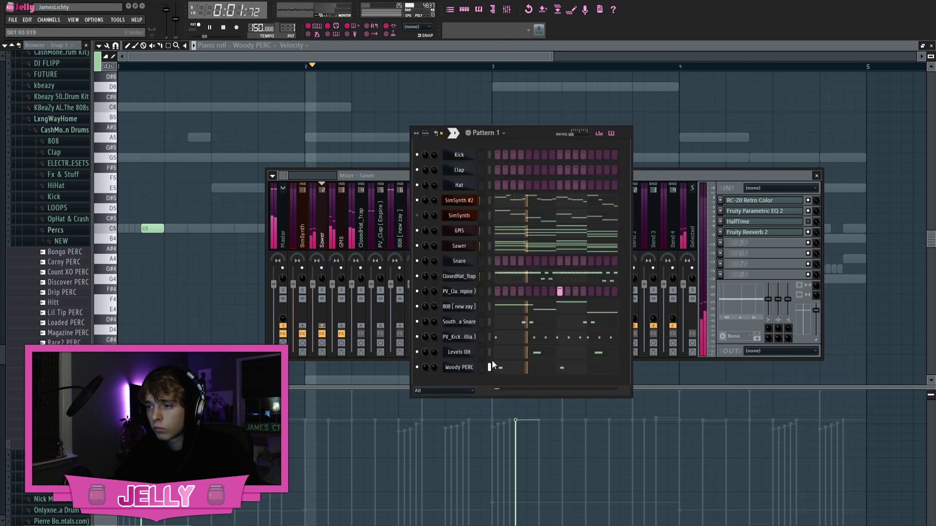
right_click(467, 353)
click(516, 353)
- Show the playlist with the channel rack over it and move the channel rack slightly higher
click(450, 11)
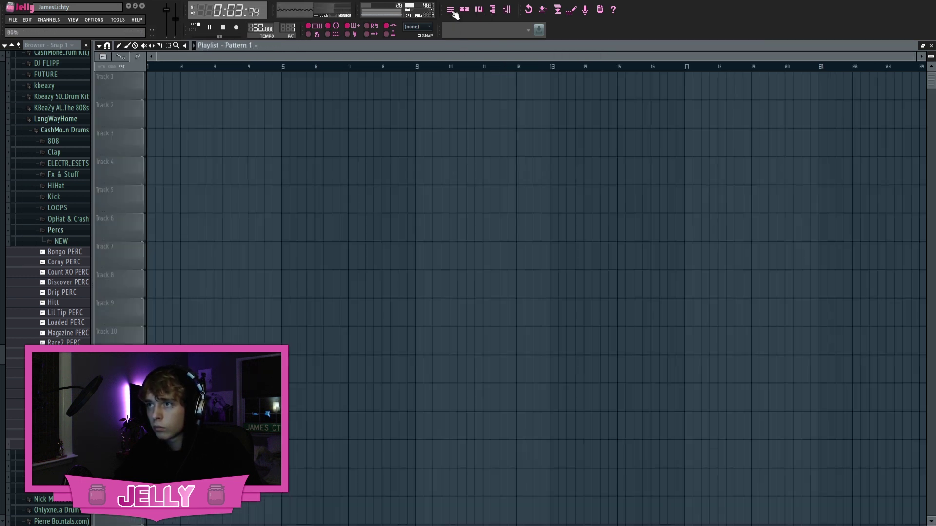
click(464, 11)
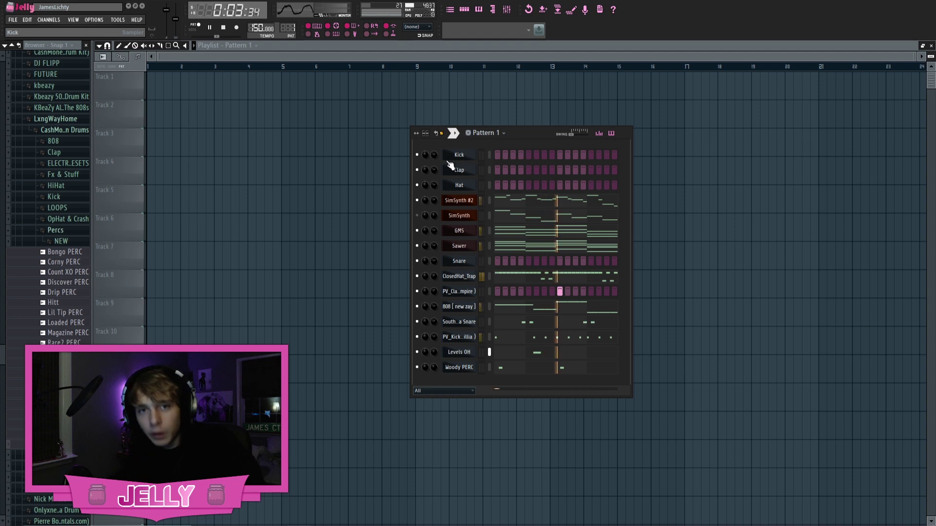
drag(524, 139, 524, 115)
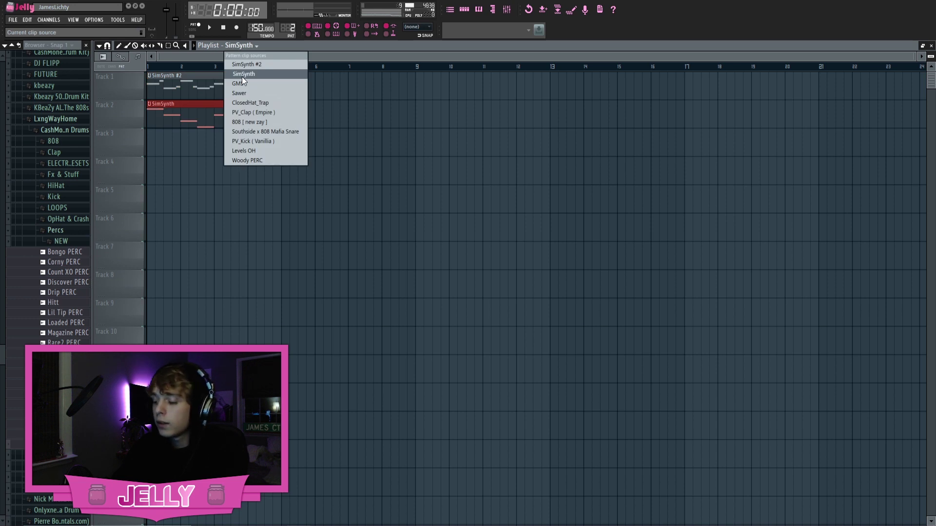
- Place the GMS, Sawer, ClosedHat_Trap, PV_Clap, 808, Southside snare and PV_Kick patterns at bar 1 on tracks 3 to 9
click(165, 141)
click(164, 142)
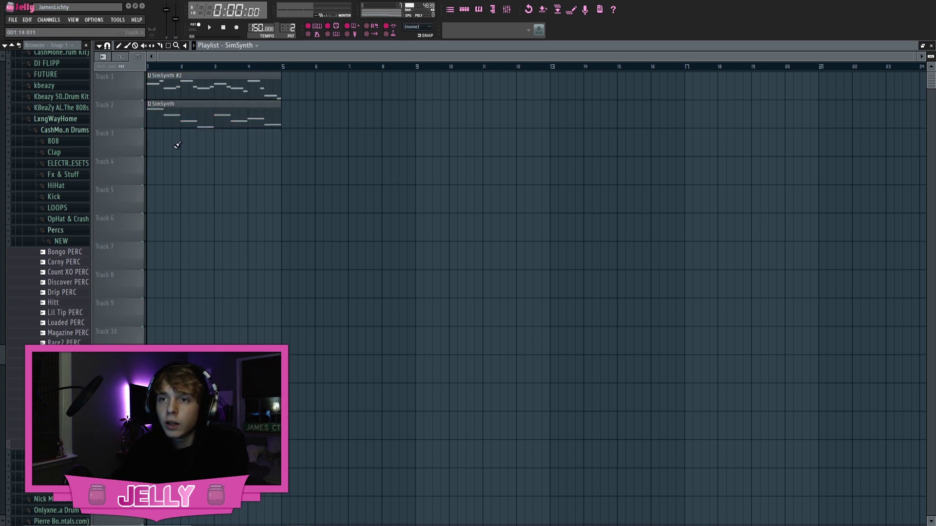
click(153, 169)
click(151, 194)
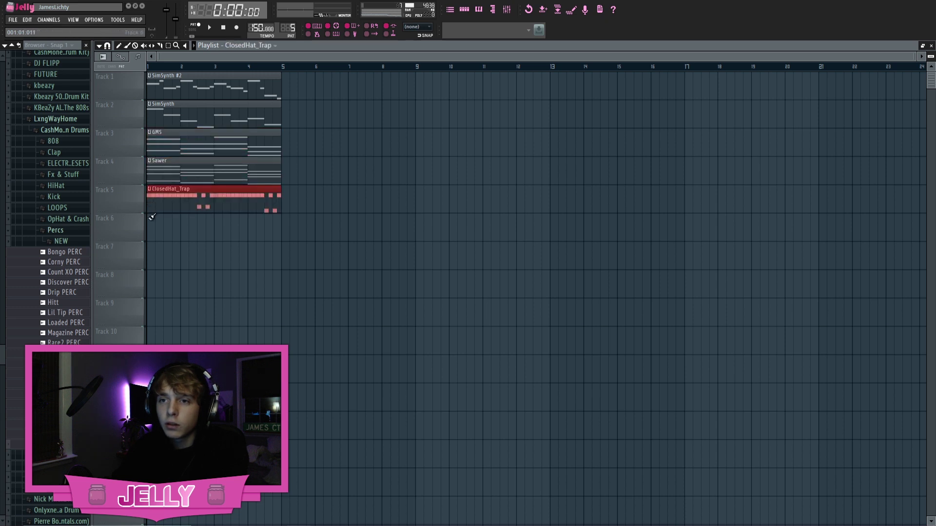
click(151, 224)
click(152, 263)
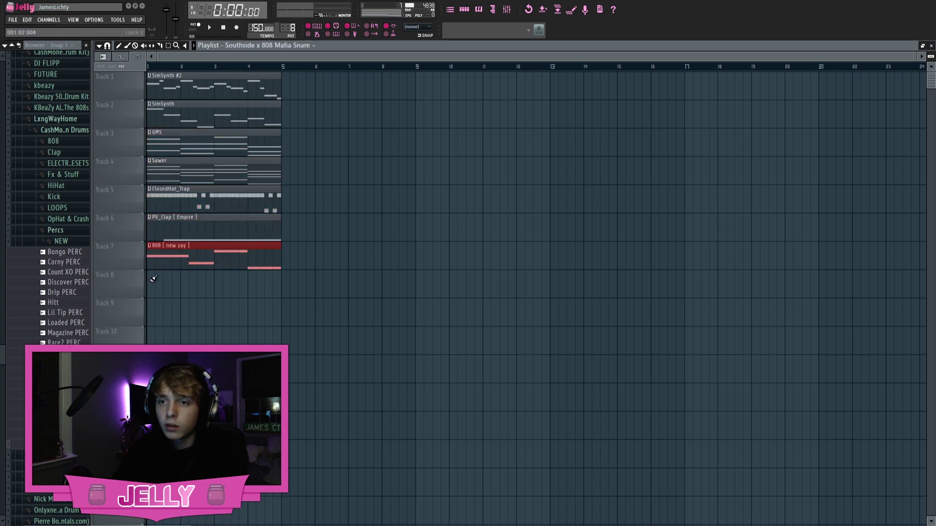
click(151, 280)
click(154, 312)
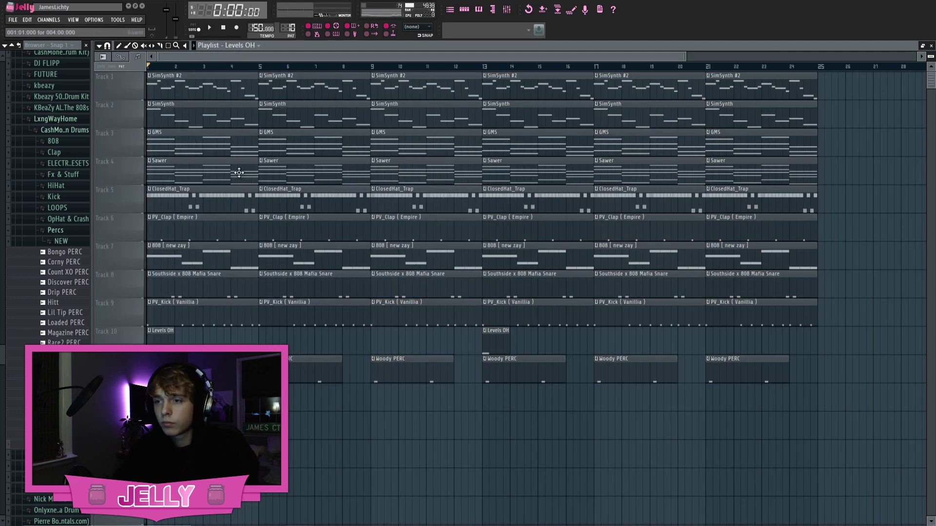
- Thin out the arrangement by deleting the SimSynth clips at bars 1 and 5 and the SimSynth #2 clips at bars 17 and 21
key(space)
right_click(195, 115)
right_click(270, 115)
drag(594, 409, 480, 81)
key(ctrl+b)
right_click(518, 88)
right_click(601, 88)
- Delete the GMS and SimSynth clips at bars 9 and 13 and the PV_Kick clip at bar 17
right_click(365, 142)
right_click(435, 143)
right_click(354, 116)
right_click(435, 116)
right_click(492, 312)
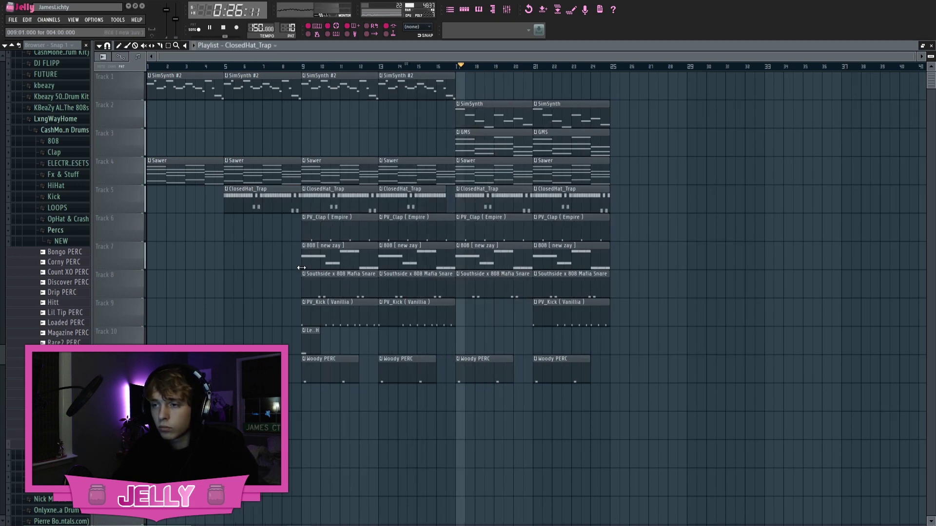
- Delete the Woody PERC clips at bars 9 and 13 and duplicate the 24-bar arrangement
right_click(330, 369)
right_click(406, 369)
key(ctrl+b)
- Move the copied section's later clips back by four bars and fill the gap with Sawer and ClosedHat_Trap clips
drag(861, 390, 551, 80)
drag(580, 75, 657, 76)
click(575, 171)
click(575, 200)
click(575, 115)
right_click(574, 115)
- Duplicate the arrangement again, then move the 16-bar block at bar 49 behind the following block and close the gap
key(ctrl+b)
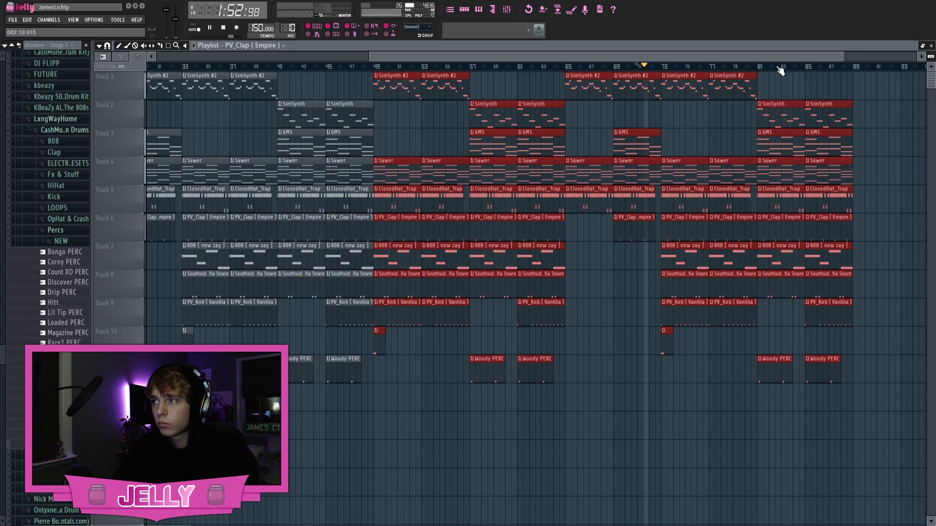
click(570, 65)
click(469, 66)
drag(612, 381, 502, 80)
drag(512, 75, 823, 75)
drag(792, 383, 618, 80)
drag(628, 76, 511, 75)
drag(823, 76, 687, 76)
- Build an outro in bars 89 to 97 from SimSynth #2, GMS and Sawer clips
drag(812, 176, 741, 119)
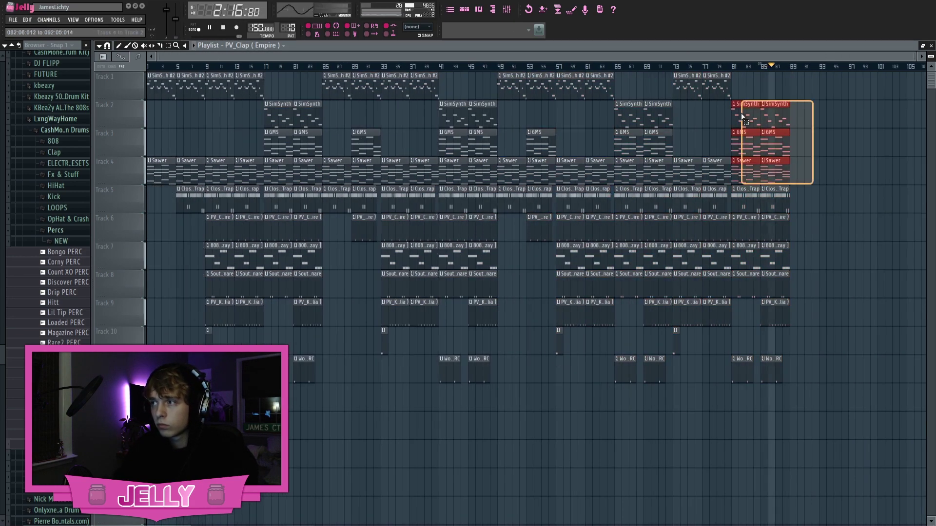
key(ctrl+b)
click(702, 142)
click(755, 143)
click(783, 142)
- Create a master volume automation clip and fade it out from bar 89 to the end of the song
right_click(166, 10)
click(195, 53)
right_click(743, 396)
drag(795, 396, 795, 411)
key(space)
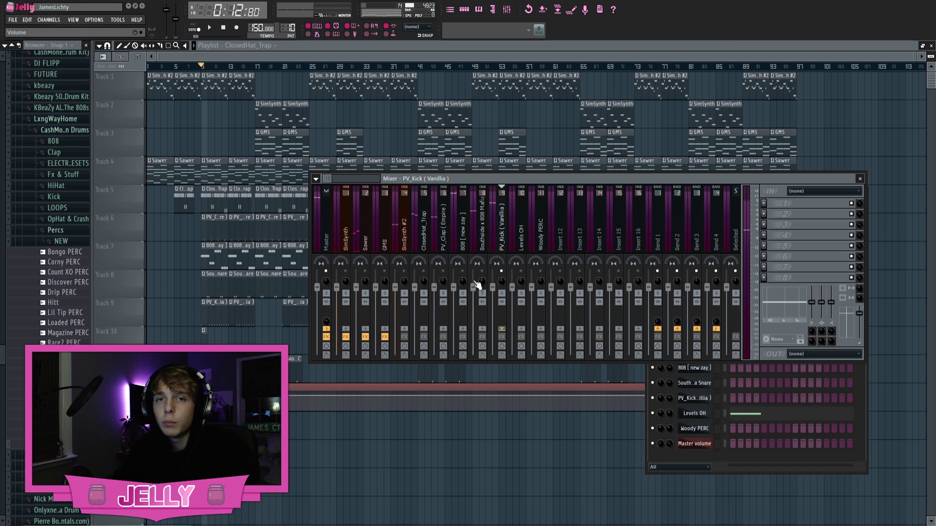
- Lower the mixer levels of the Southside snare, PV_Kick, 808, PV_Clap and ClosedHat_Trap tracks during playback
key(space)
drag(474, 287, 473, 314)
drag(492, 287, 493, 316)
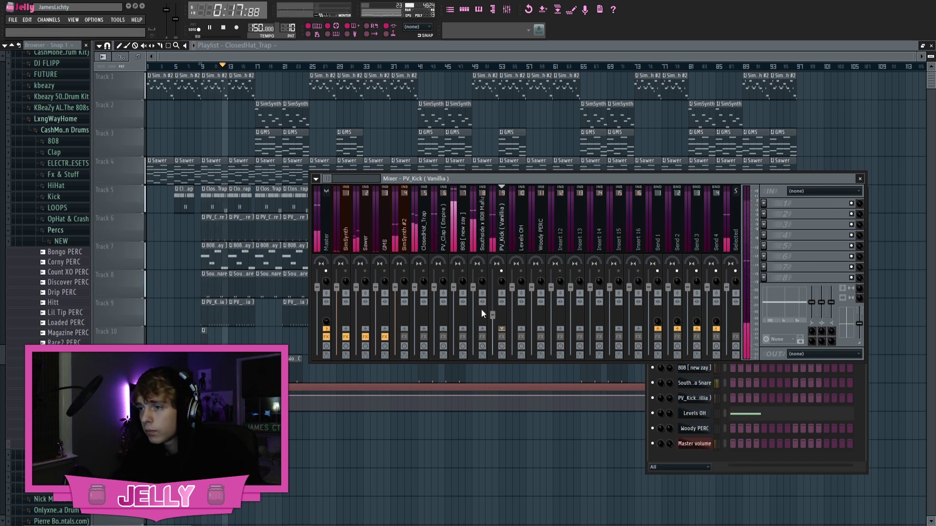
drag(454, 287, 454, 310)
drag(473, 315, 414, 313)
key(space)
key(space)
- Lower the Levels OH, Woody PERC, SimSynth #2, GMS, Sawer and SimSynth mixer levels and play from bar 17
drag(512, 287, 531, 316)
drag(395, 287, 396, 309)
drag(376, 288, 375, 315)
drag(356, 288, 336, 311)
click(255, 67)
key(F6)
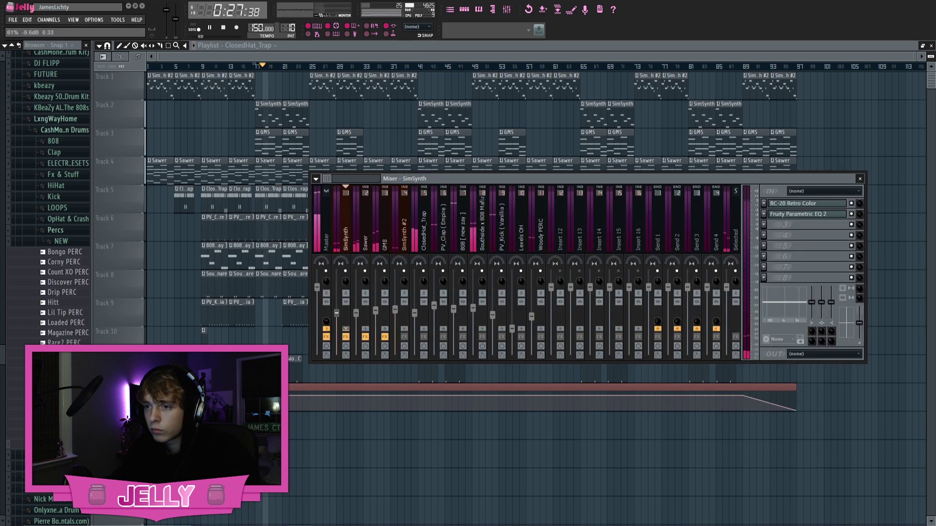
- Select the GMS mixer track and open the effect in its third slot
click(384, 229)
click(804, 224)
click(366, 162)
key(space)
- Load Fruity Soft Clipper and Ozone 8 Maximizer [64Bit] on the master track
click(319, 229)
click(804, 278)
click(764, 203)
click(764, 225)
scroll(439, 259, down, 12)
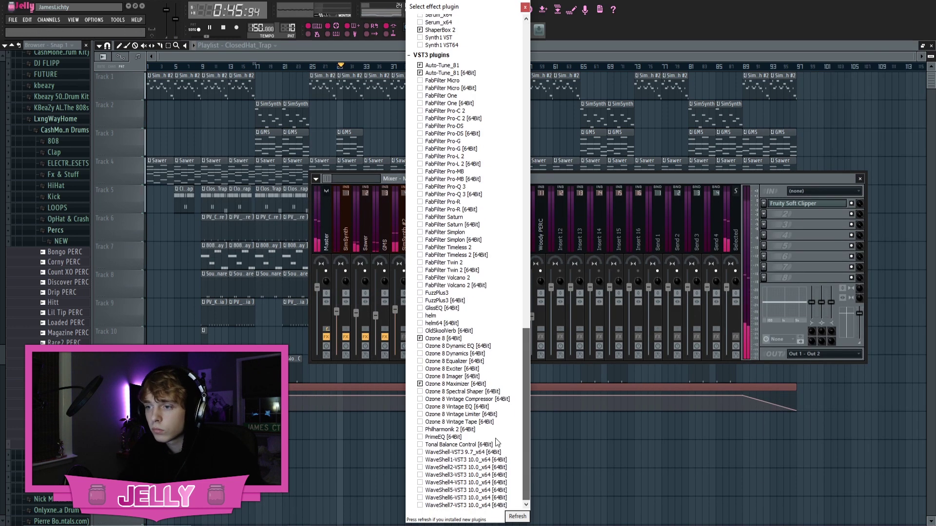
click(449, 385)
click(698, 160)
- Audition the mix from bar 9 and raise the mixer levels of the Sawer and SimSynth tracks
click(201, 66)
click(454, 310)
key(space)
key(space)
drag(356, 313, 337, 304)
click(453, 310)
key(space)
key(space)
key(space)
key(space)
key(space)
key(space)
- Show the channel rack and move it over the middle of the mixer
key(F6)
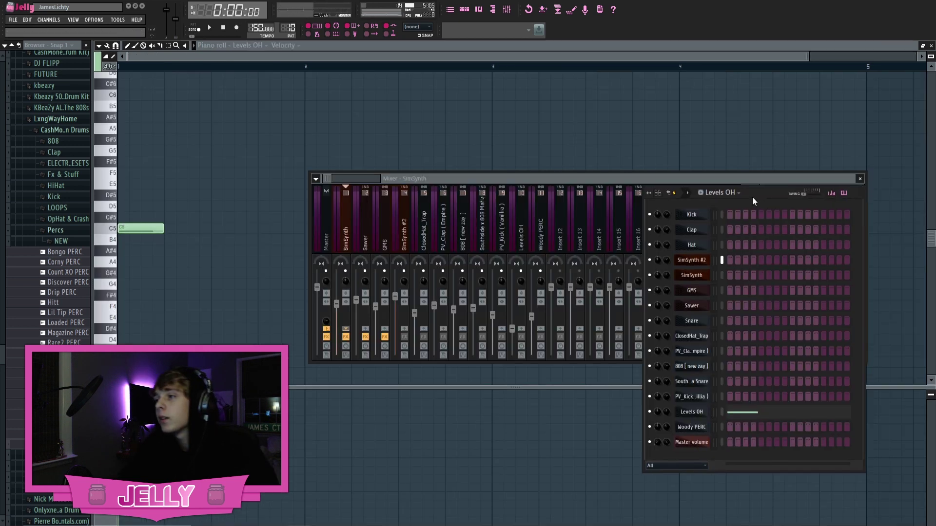
drag(752, 197, 512, 106)
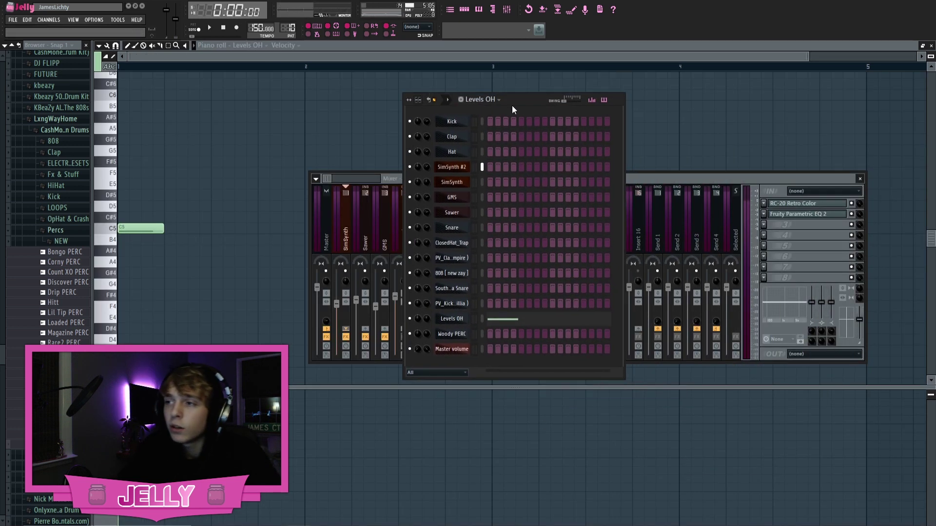